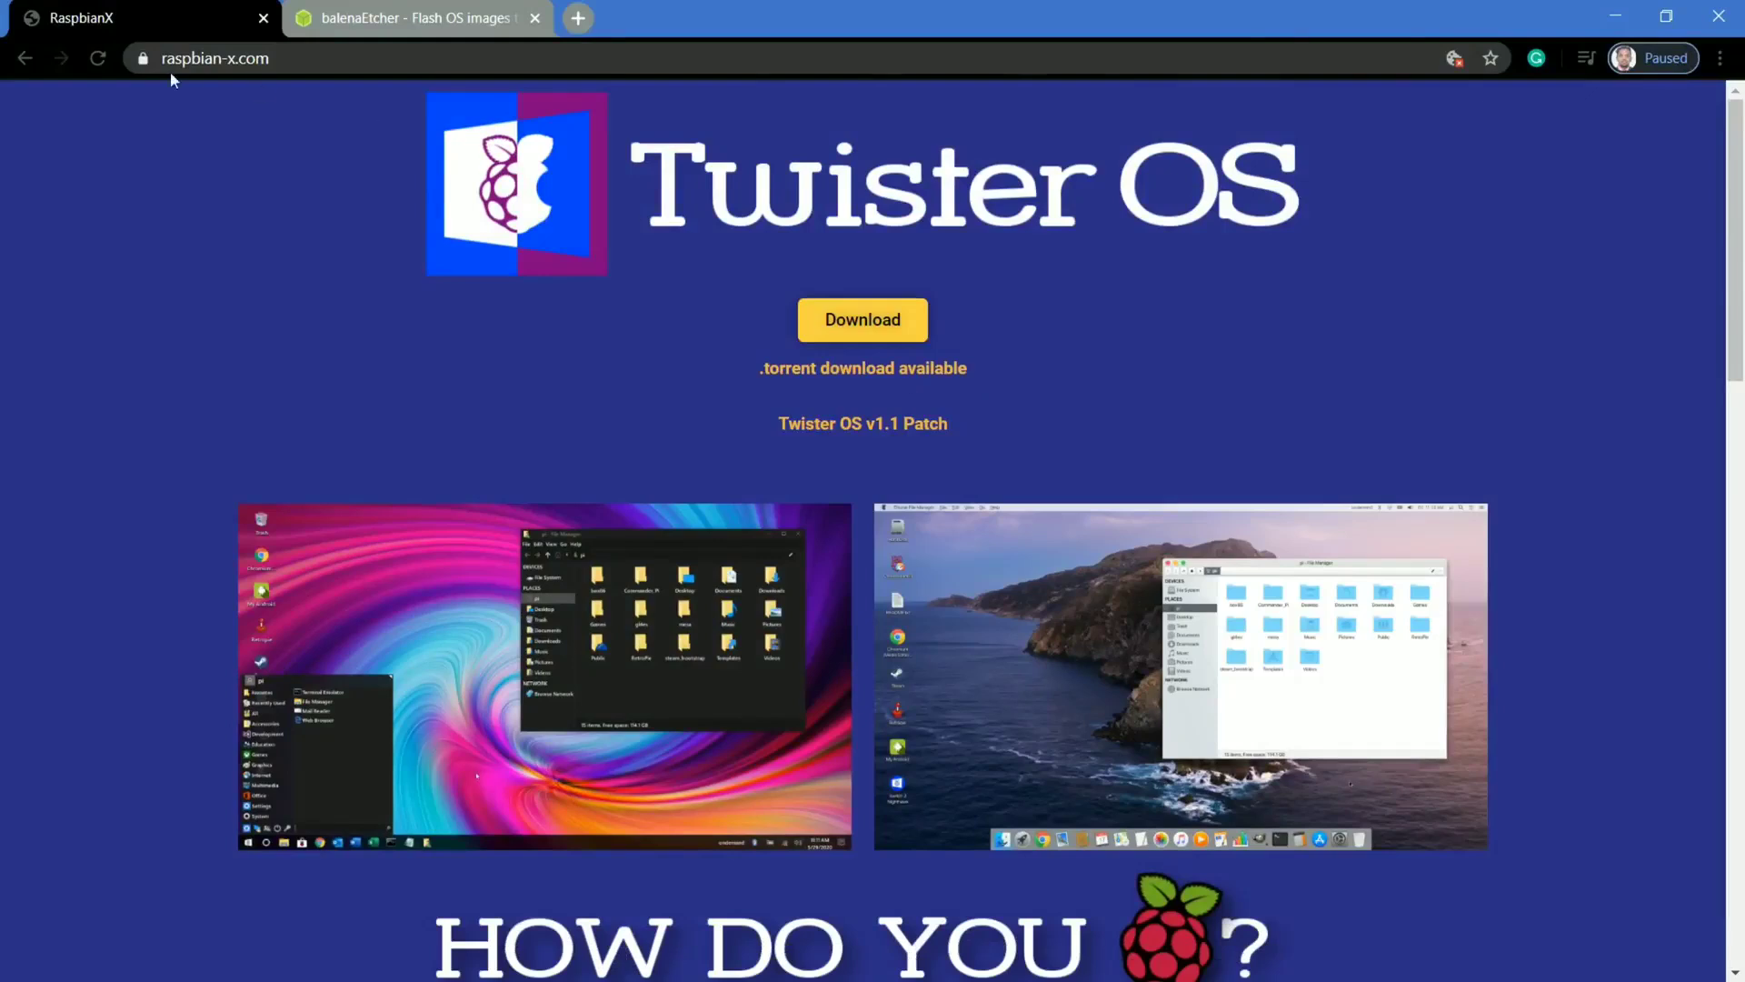
{"action": "left_click", "coordinate": [276, 62]}
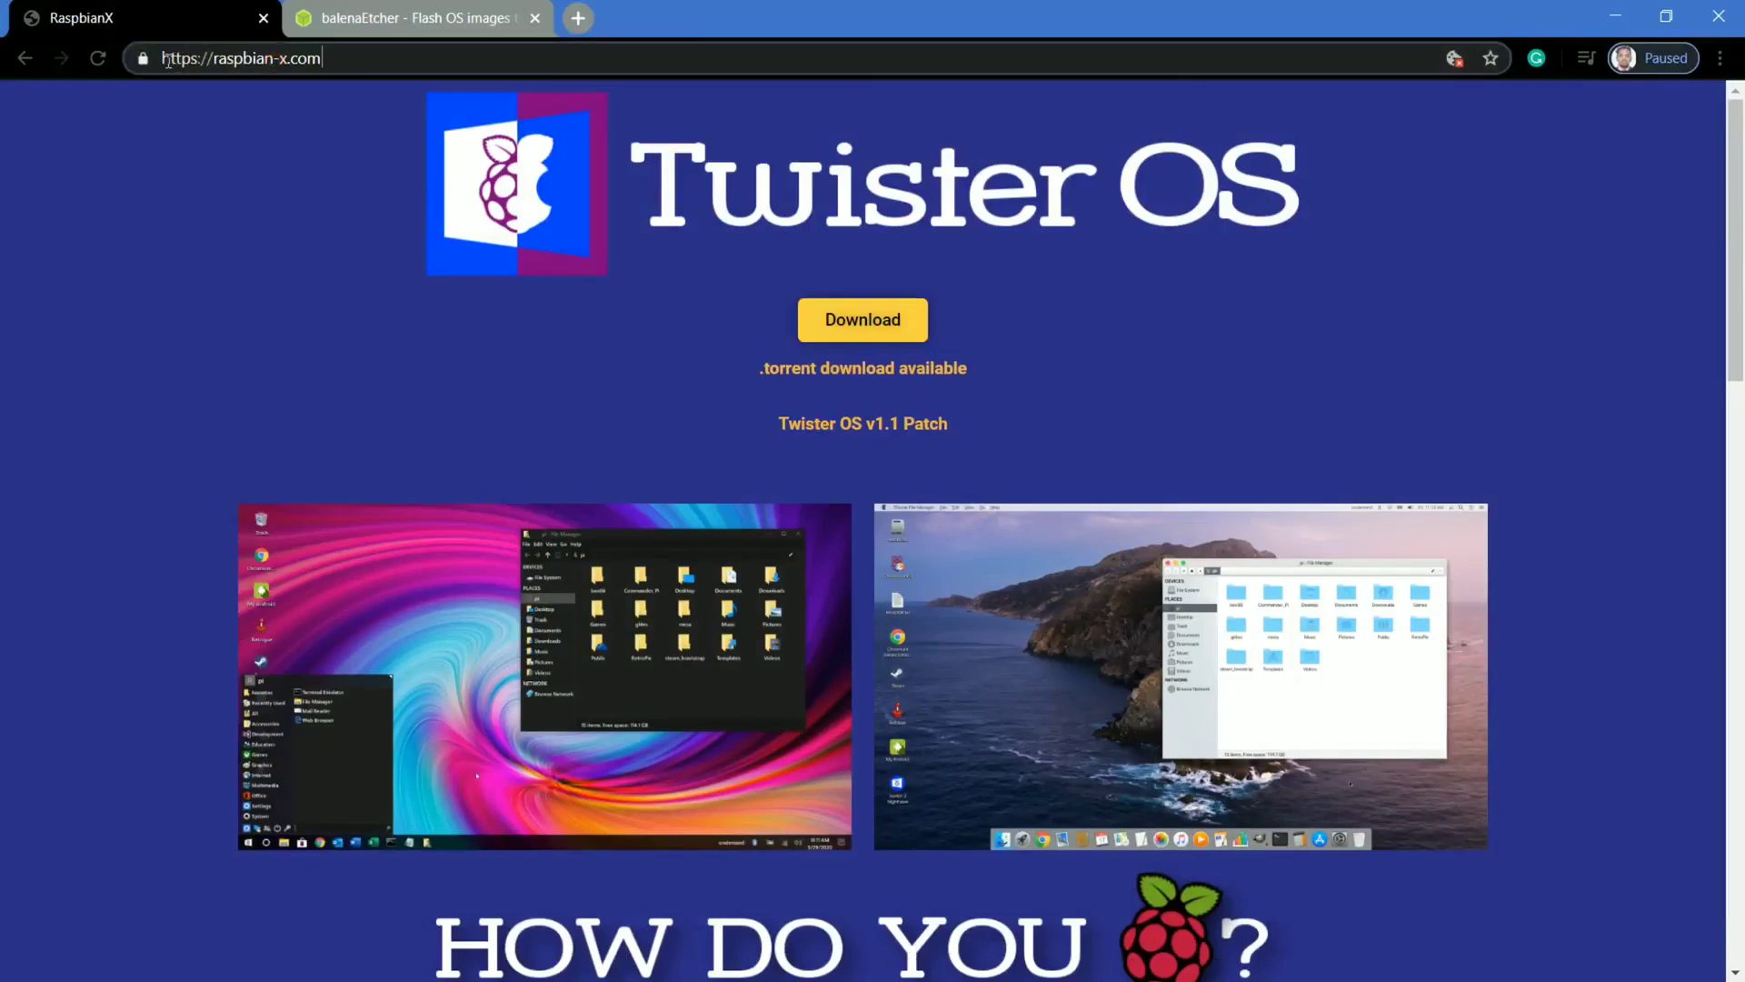
{"action": "key", "text": "ctrl+a"}
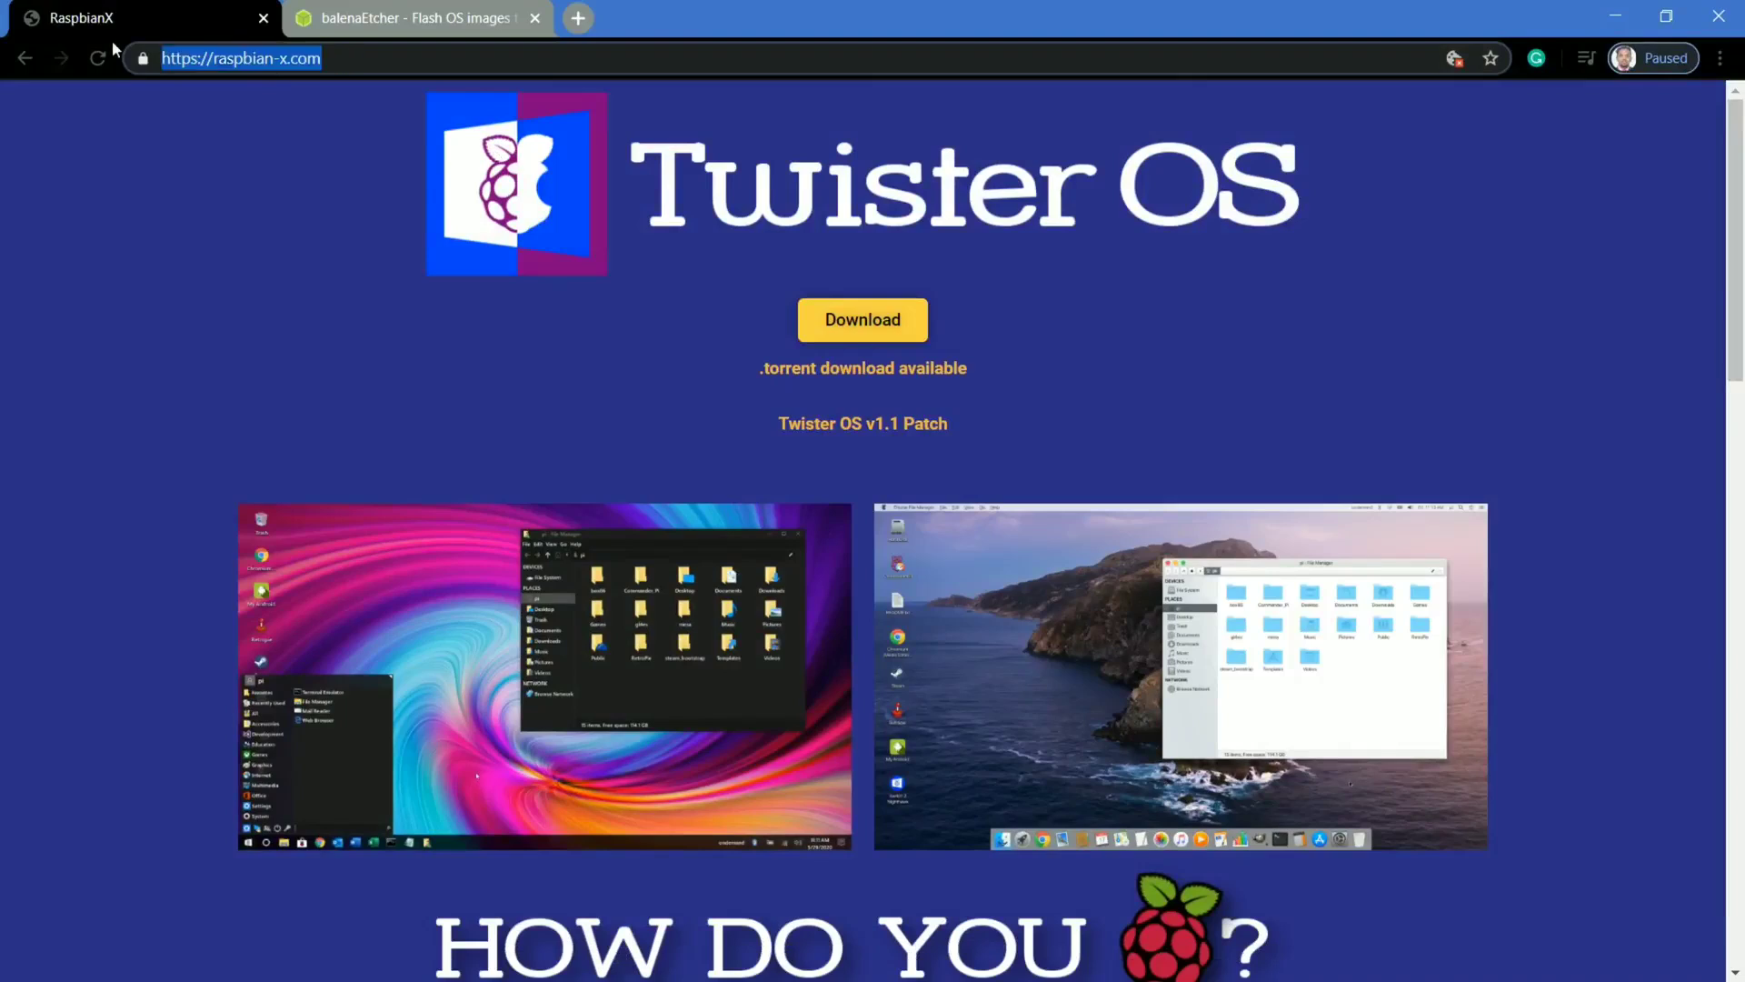
{"action": "left_click", "coordinate": [336, 58]}
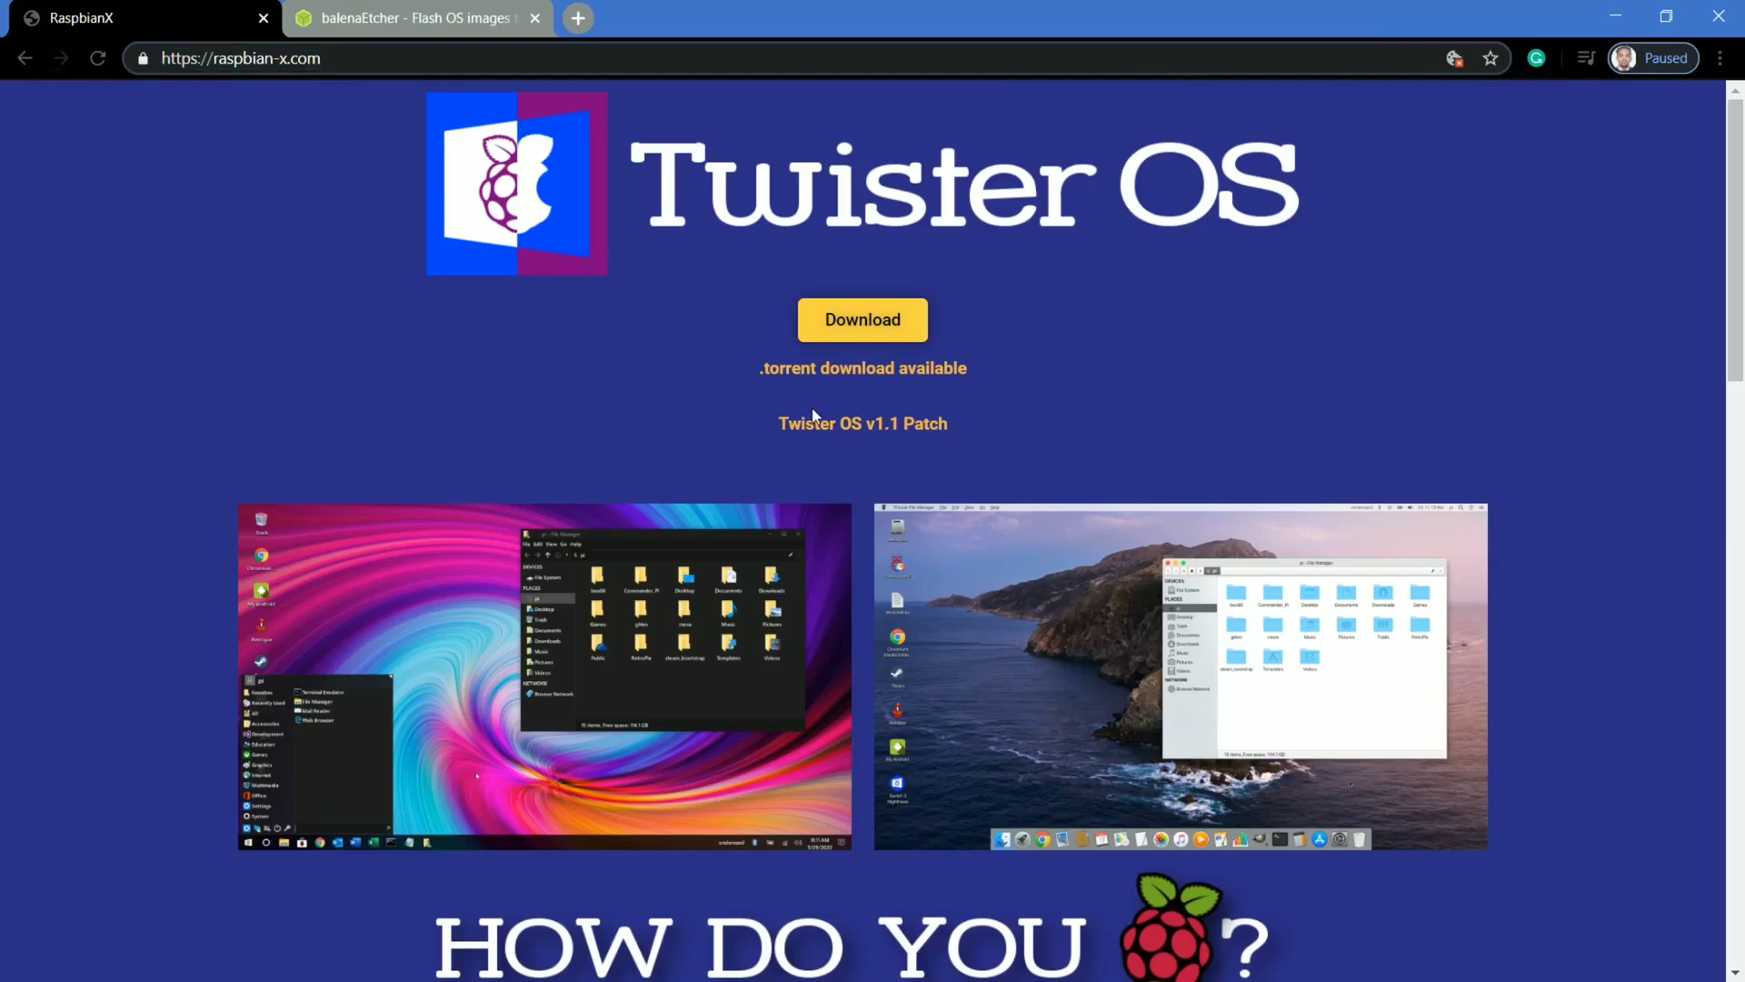
{"action": "scroll", "coordinate": [813, 414], "scroll_direction": "down", "scroll_amount": 1}
{"action": "scroll", "coordinate": [814, 412], "scroll_direction": "down", "scroll_amount": 5}
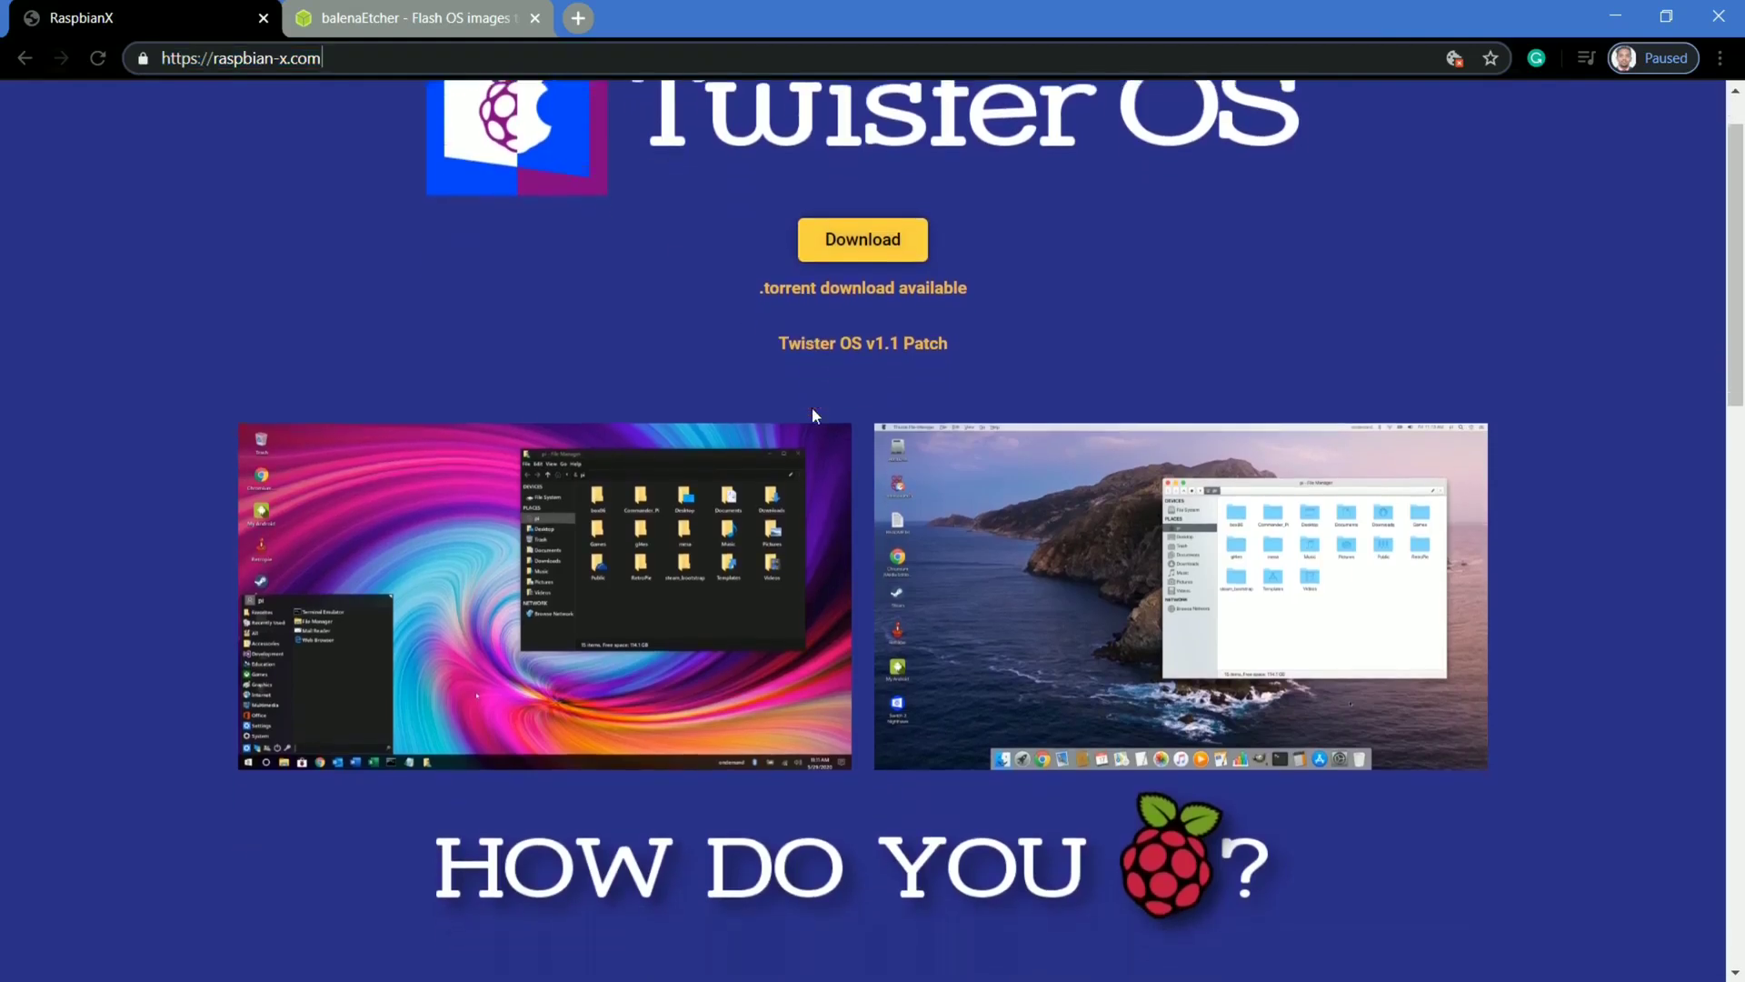
{"action": "scroll", "coordinate": [813, 415], "scroll_direction": "down", "scroll_amount": 1}
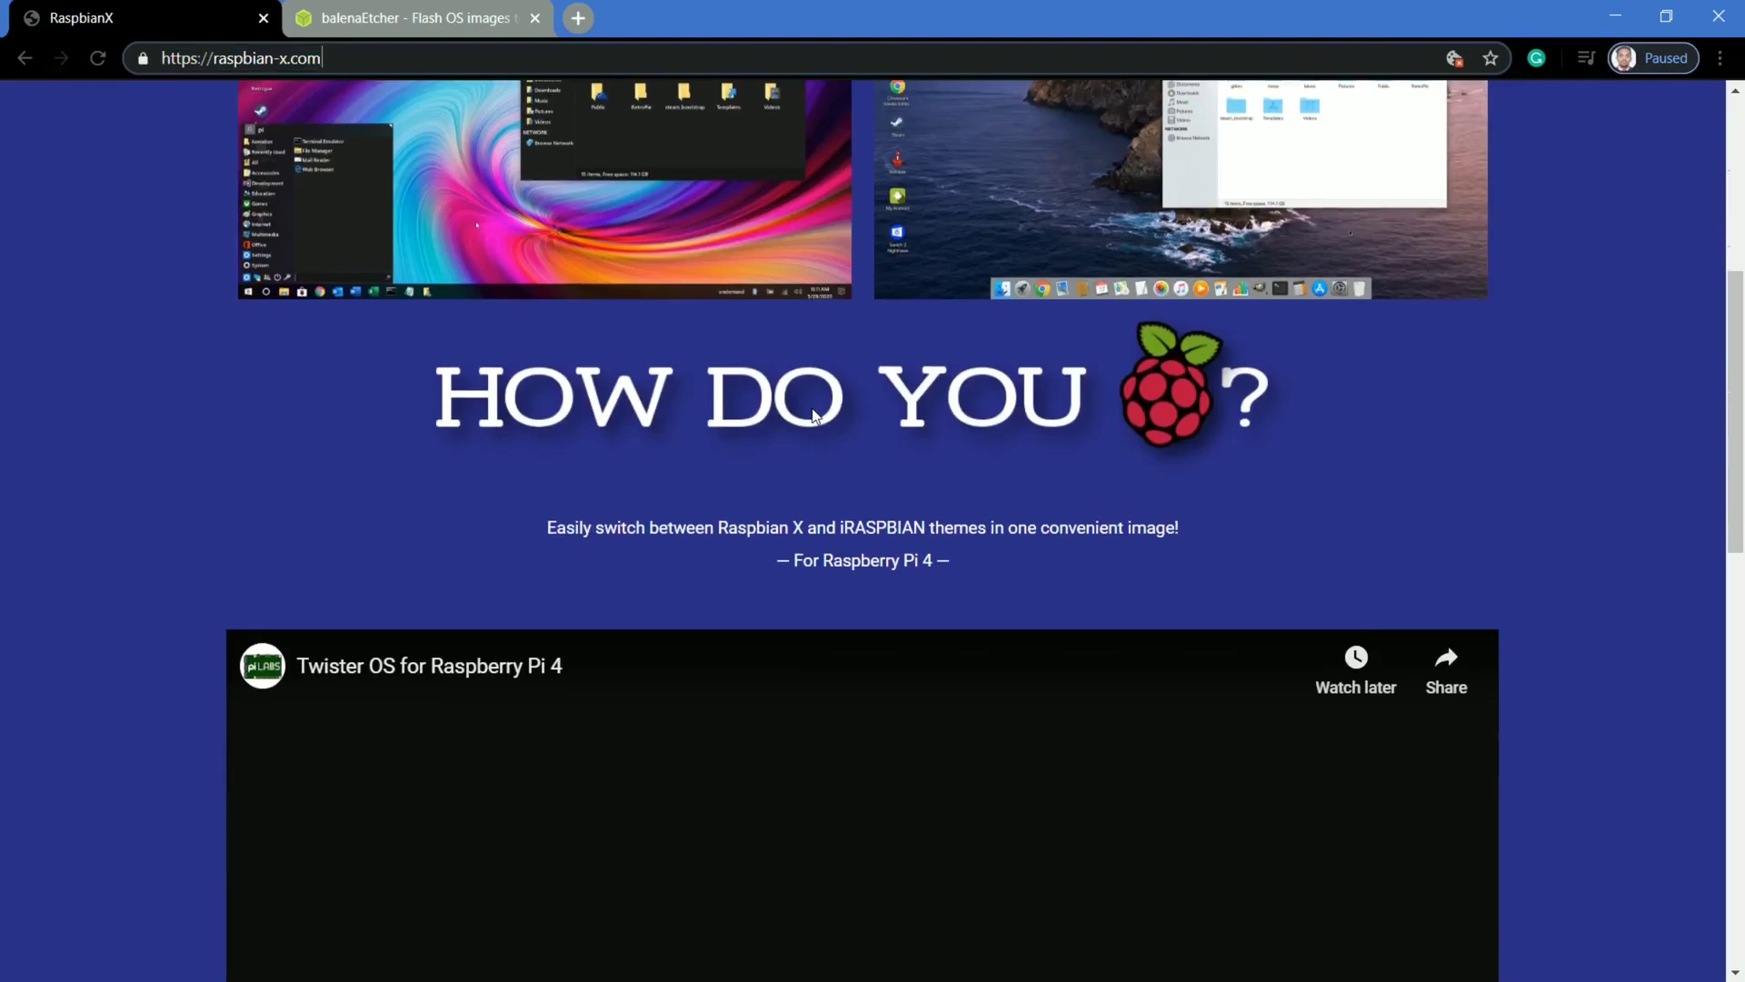
{"action": "scroll", "coordinate": [814, 414], "scroll_direction": "down", "scroll_amount": 2}
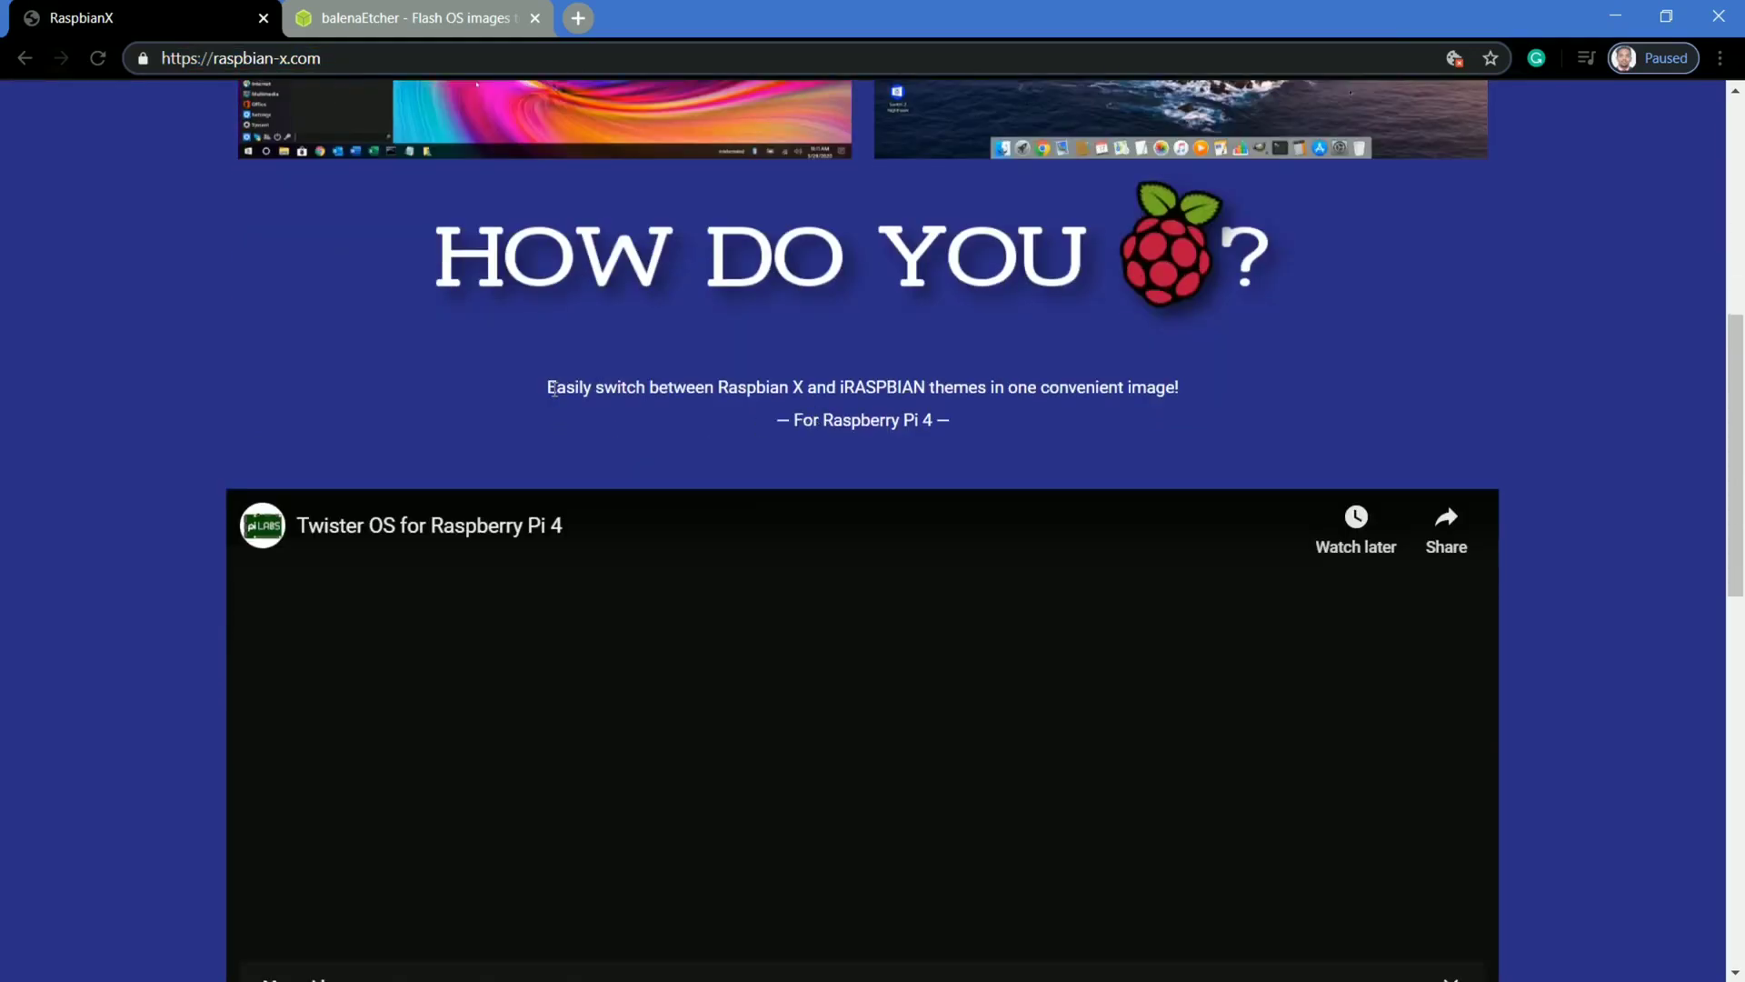
{"action": "left_click", "coordinate": [553, 389]}
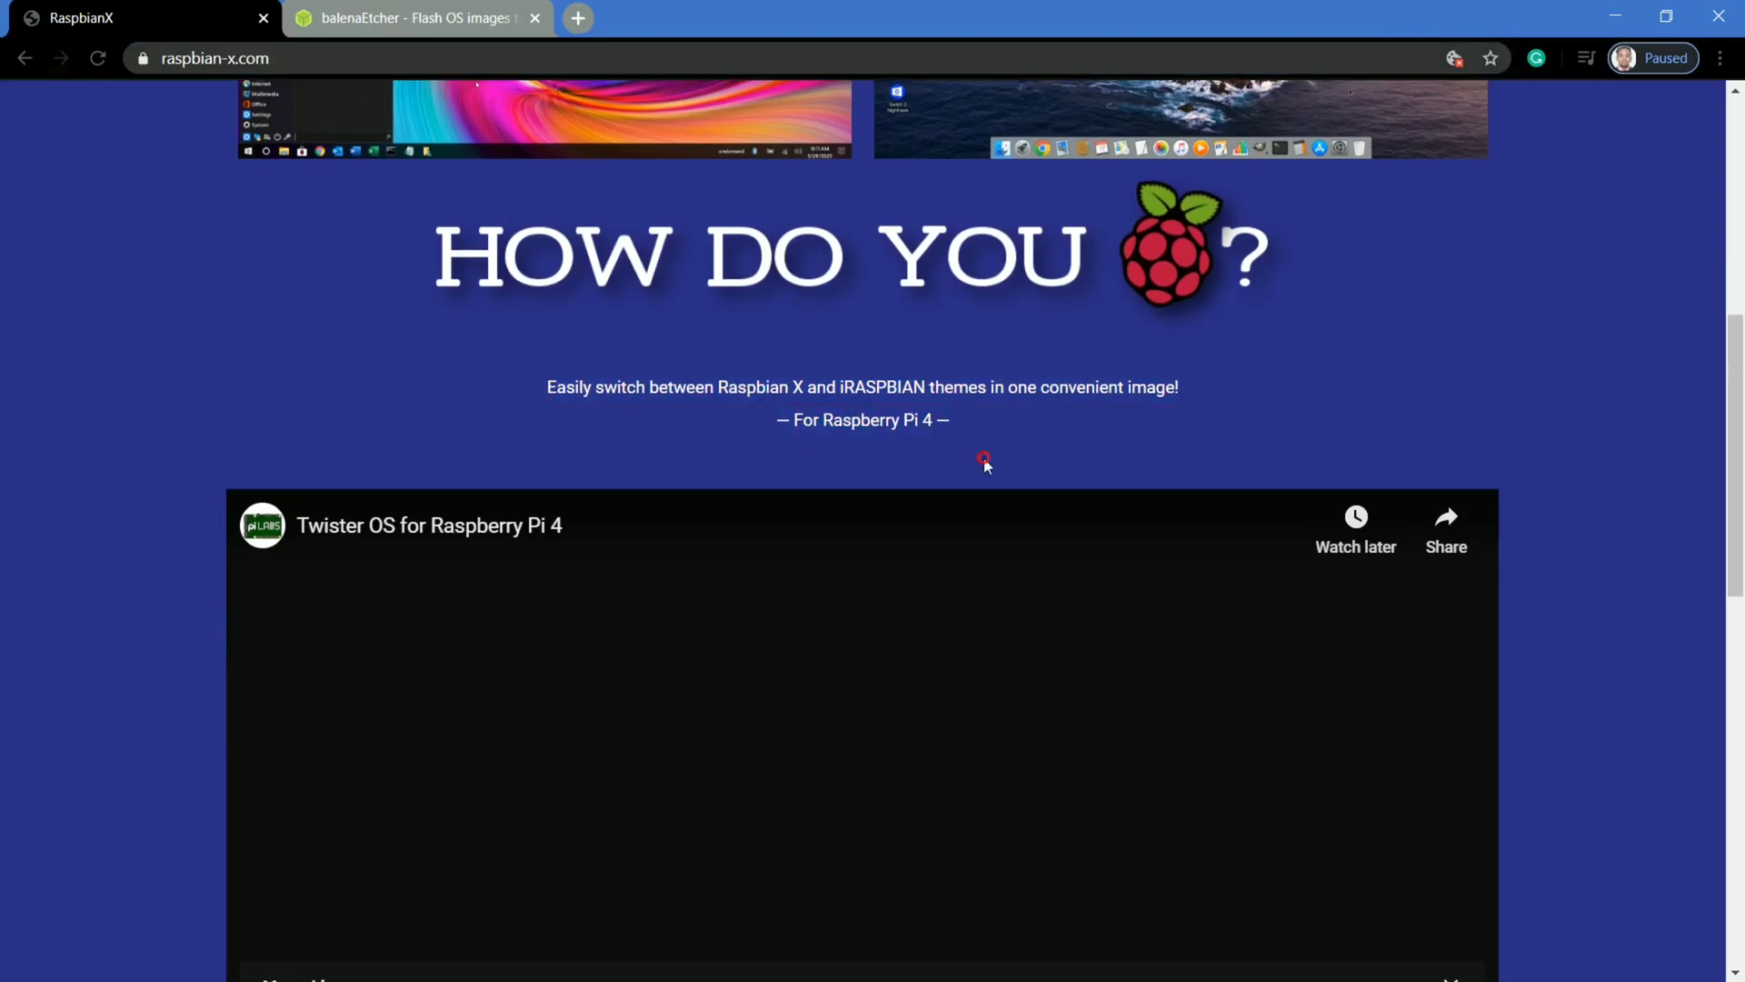
{"action": "scroll", "coordinate": [985, 461], "scroll_direction": "down", "scroll_amount": 5}
{"action": "scroll", "coordinate": [984, 456], "scroll_direction": "down", "scroll_amount": 7}
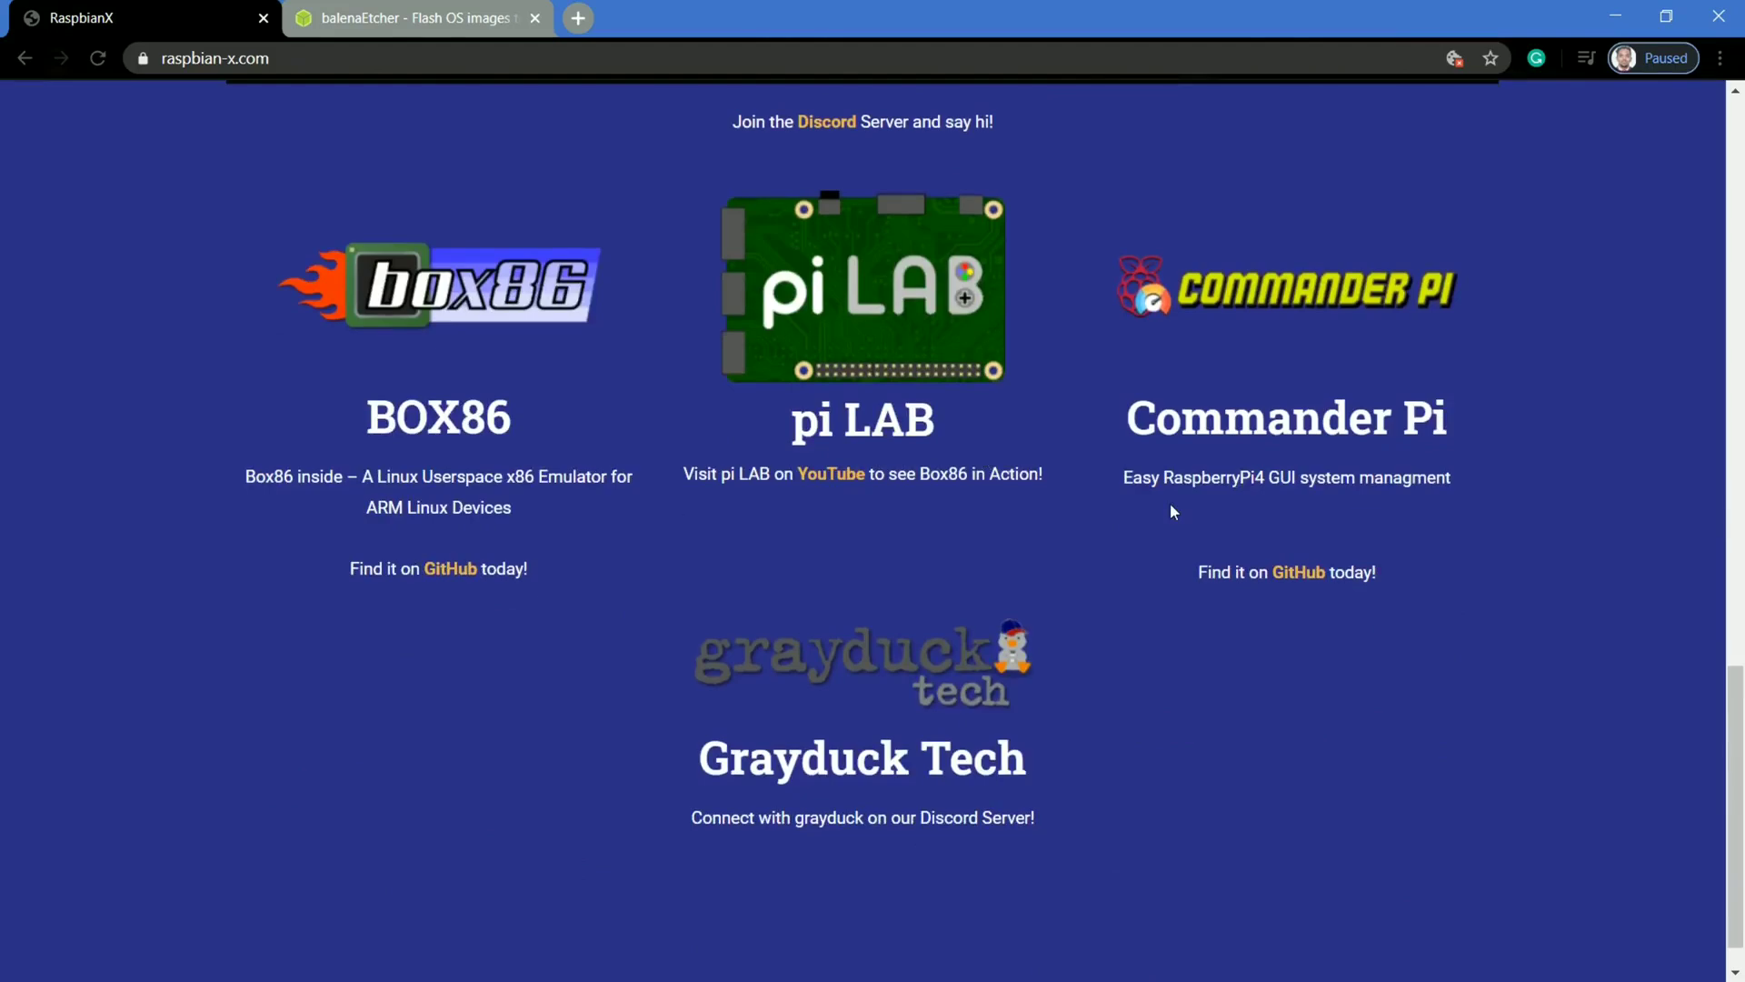
{"action": "scroll", "coordinate": [1171, 506], "scroll_direction": "down", "scroll_amount": 1}
{"action": "scroll", "coordinate": [1170, 512], "scroll_direction": "up", "scroll_amount": 15}
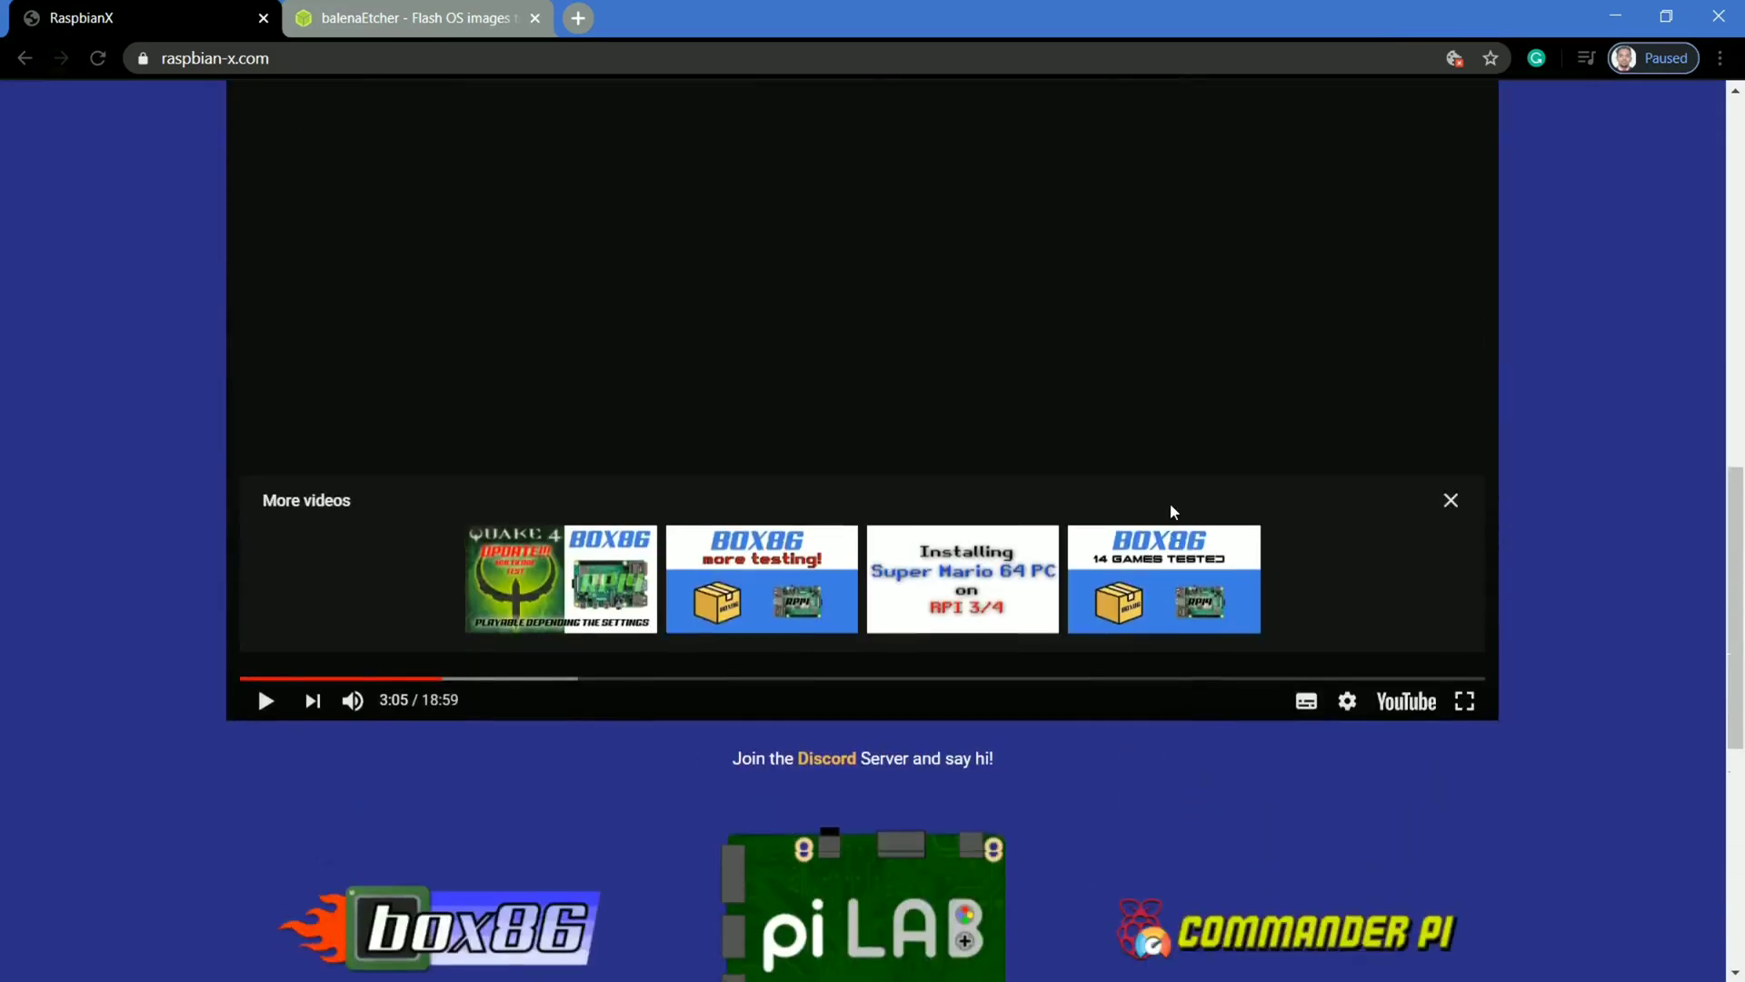
{"action": "scroll", "coordinate": [1170, 506], "scroll_direction": "up", "scroll_amount": 5}
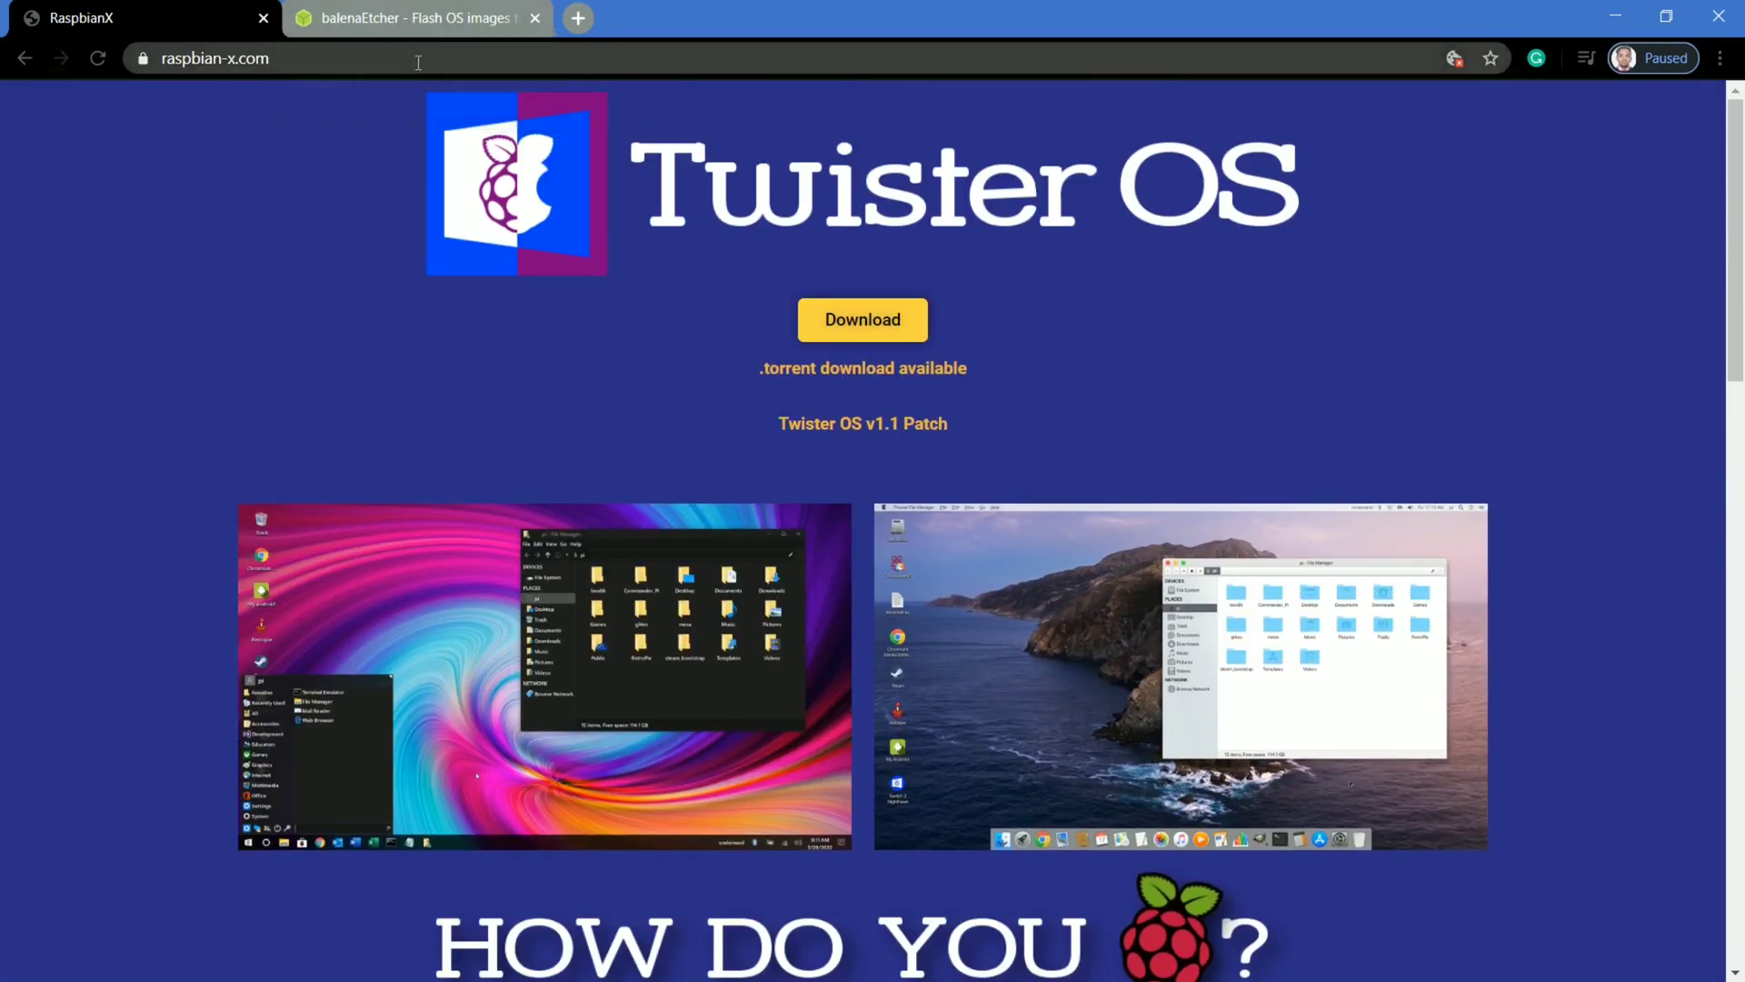
Step: Switch to the balenaEtcher download page and review its other-platform download options, then close the list
{"action": "left_click", "coordinate": [437, 20]}
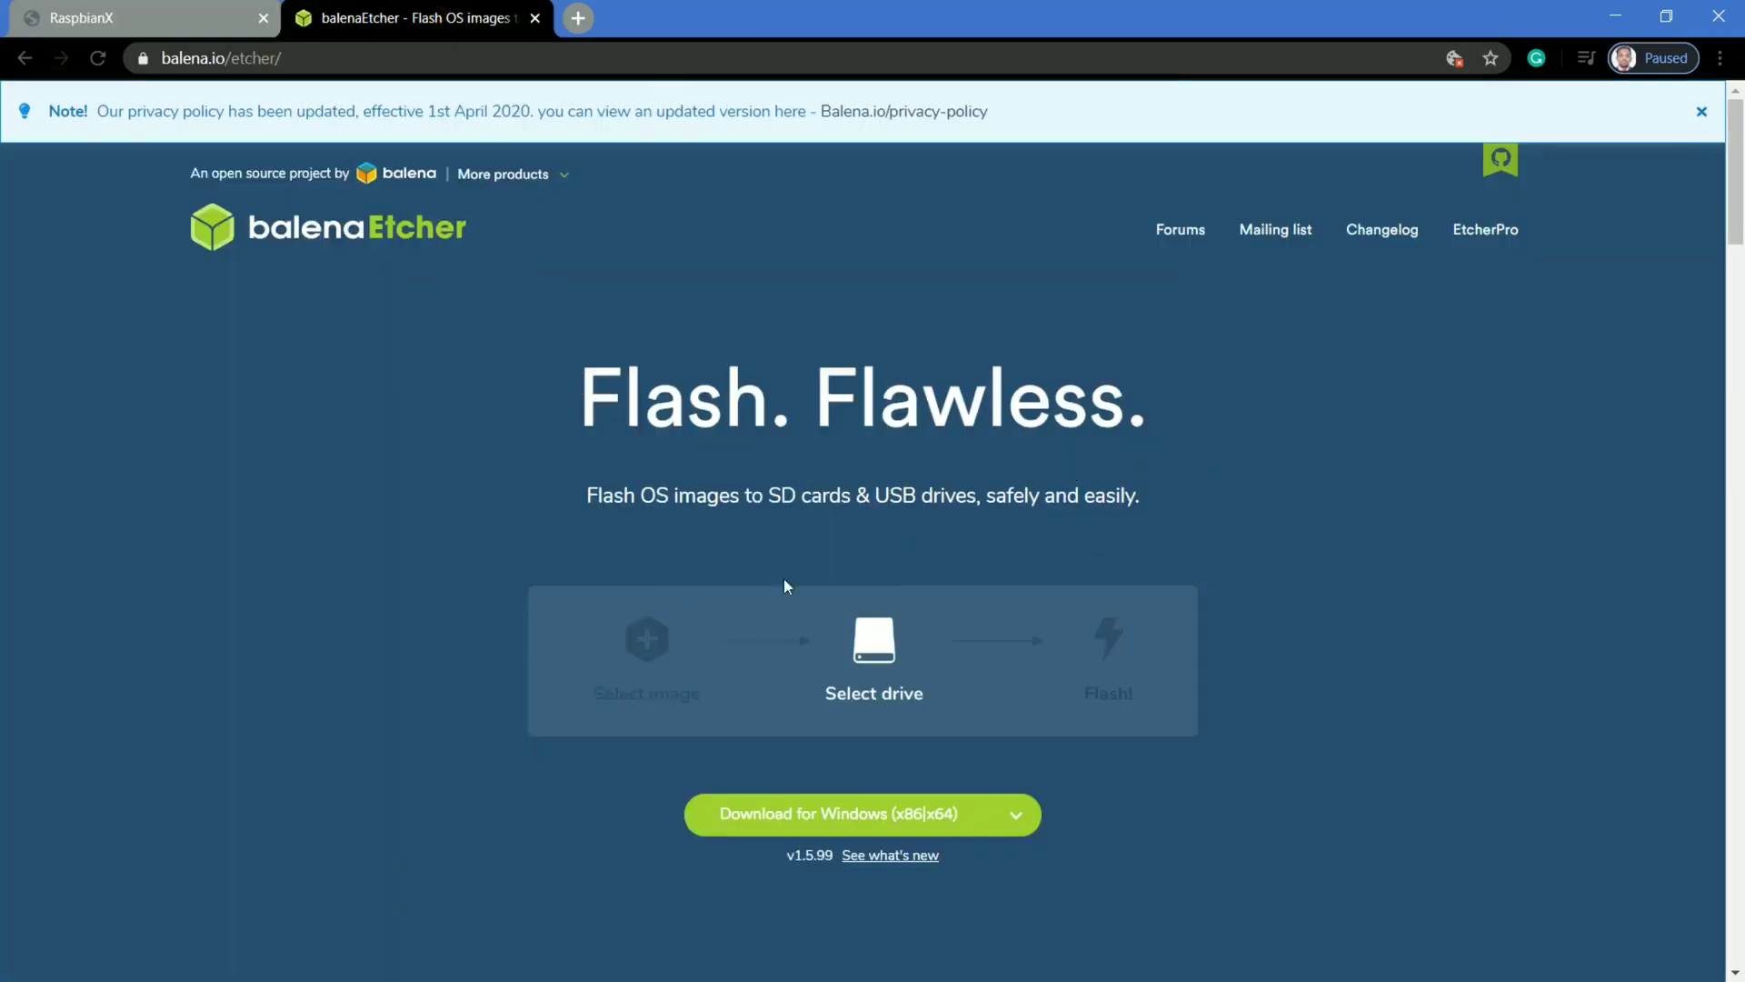
{"action": "left_click", "coordinate": [1015, 818]}
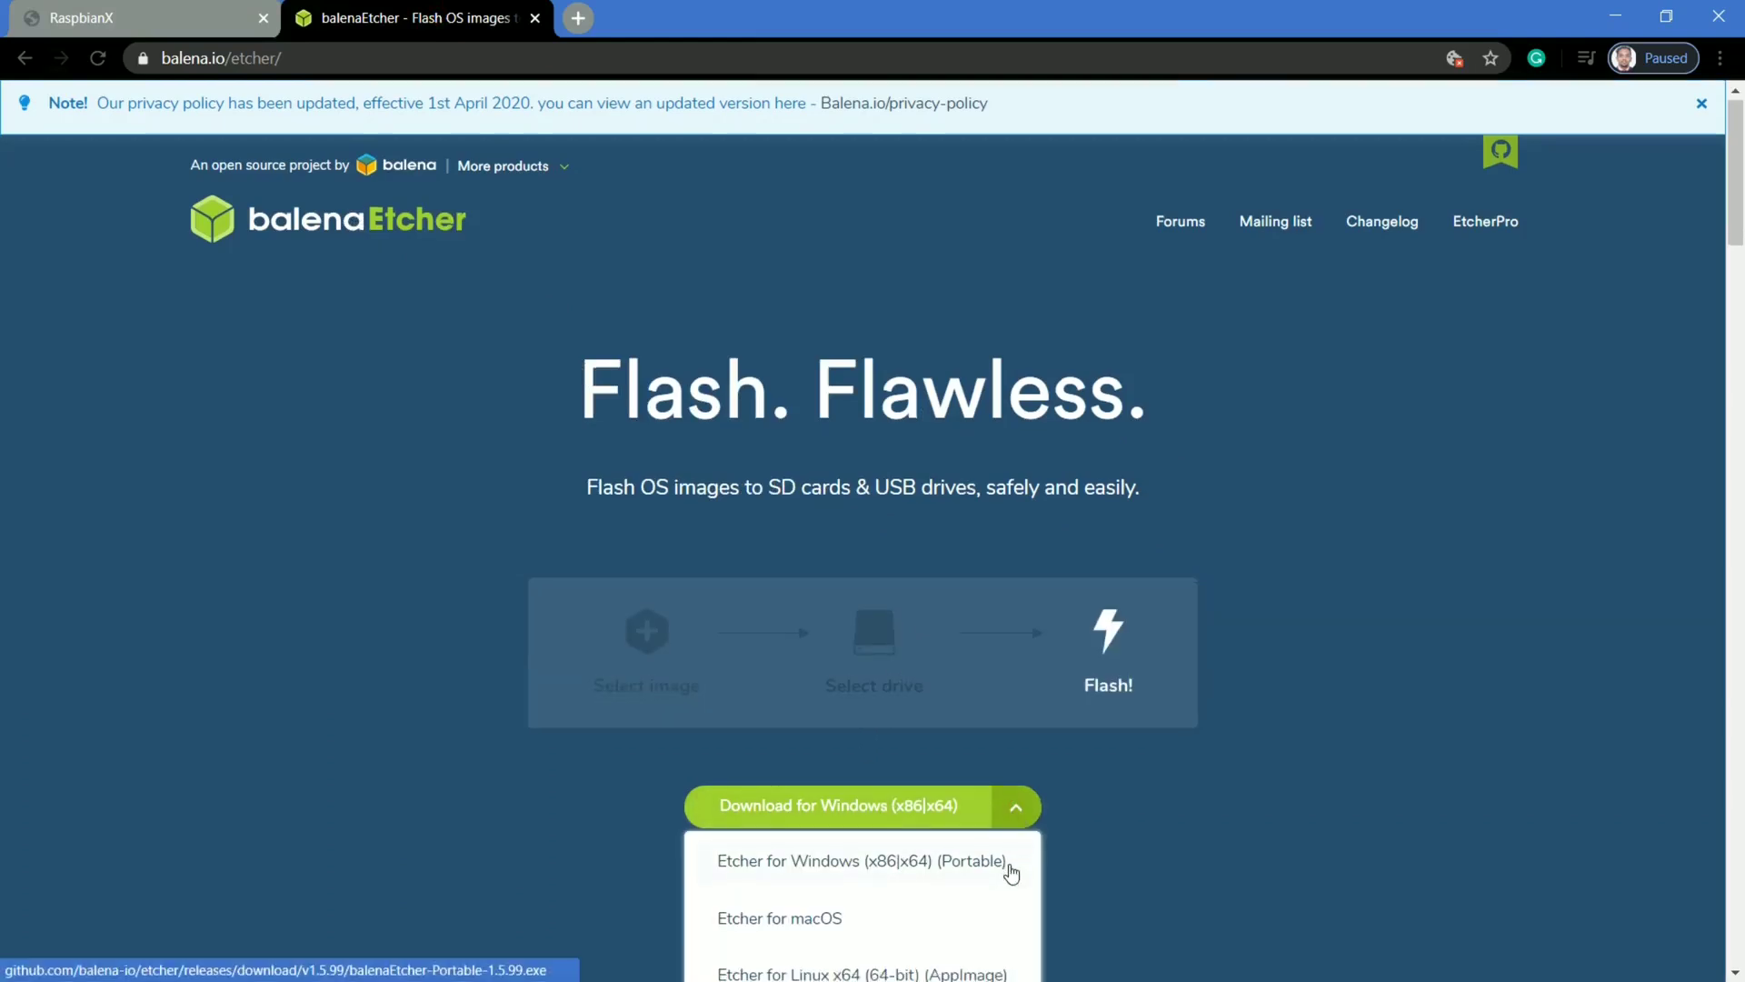
{"action": "scroll", "coordinate": [1009, 869], "scroll_direction": "down", "scroll_amount": 1}
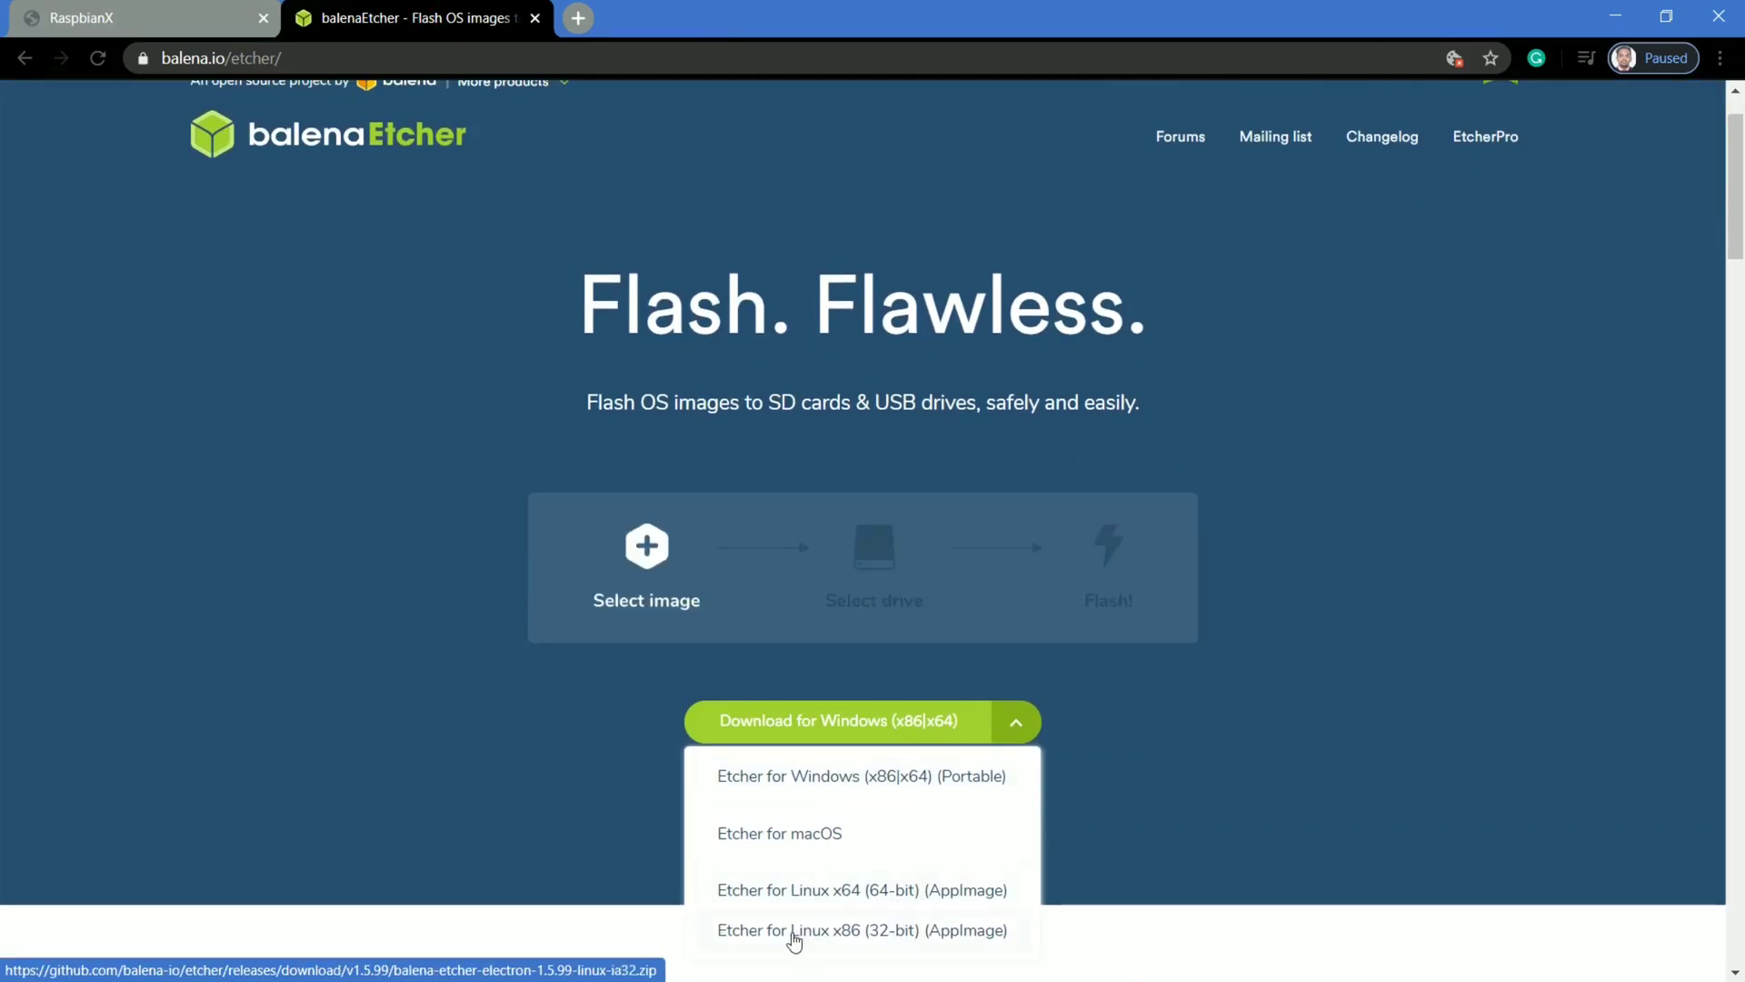
{"action": "left_click", "coordinate": [574, 731]}
{"action": "scroll", "coordinate": [574, 731], "scroll_direction": "up", "scroll_amount": 1}
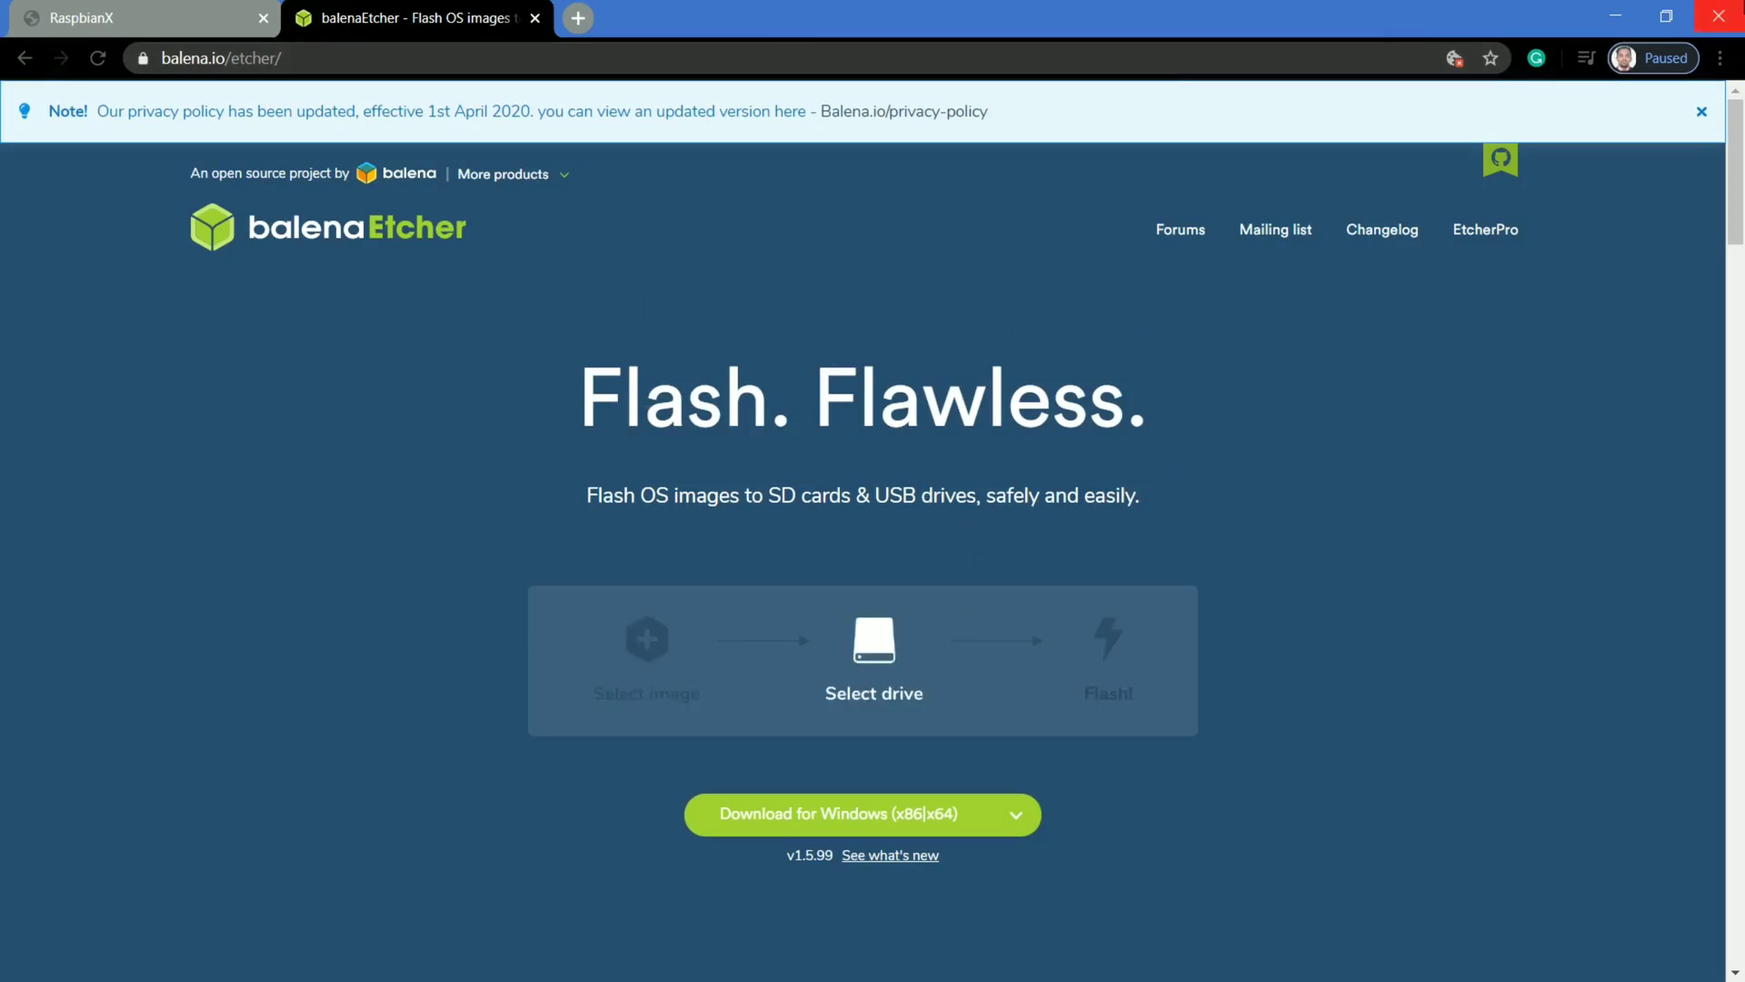
Step: Minimize Chrome and restore the Etcher window, with the 16.02 GB USB drive already targeted
{"action": "left_click", "coordinate": [1612, 16]}
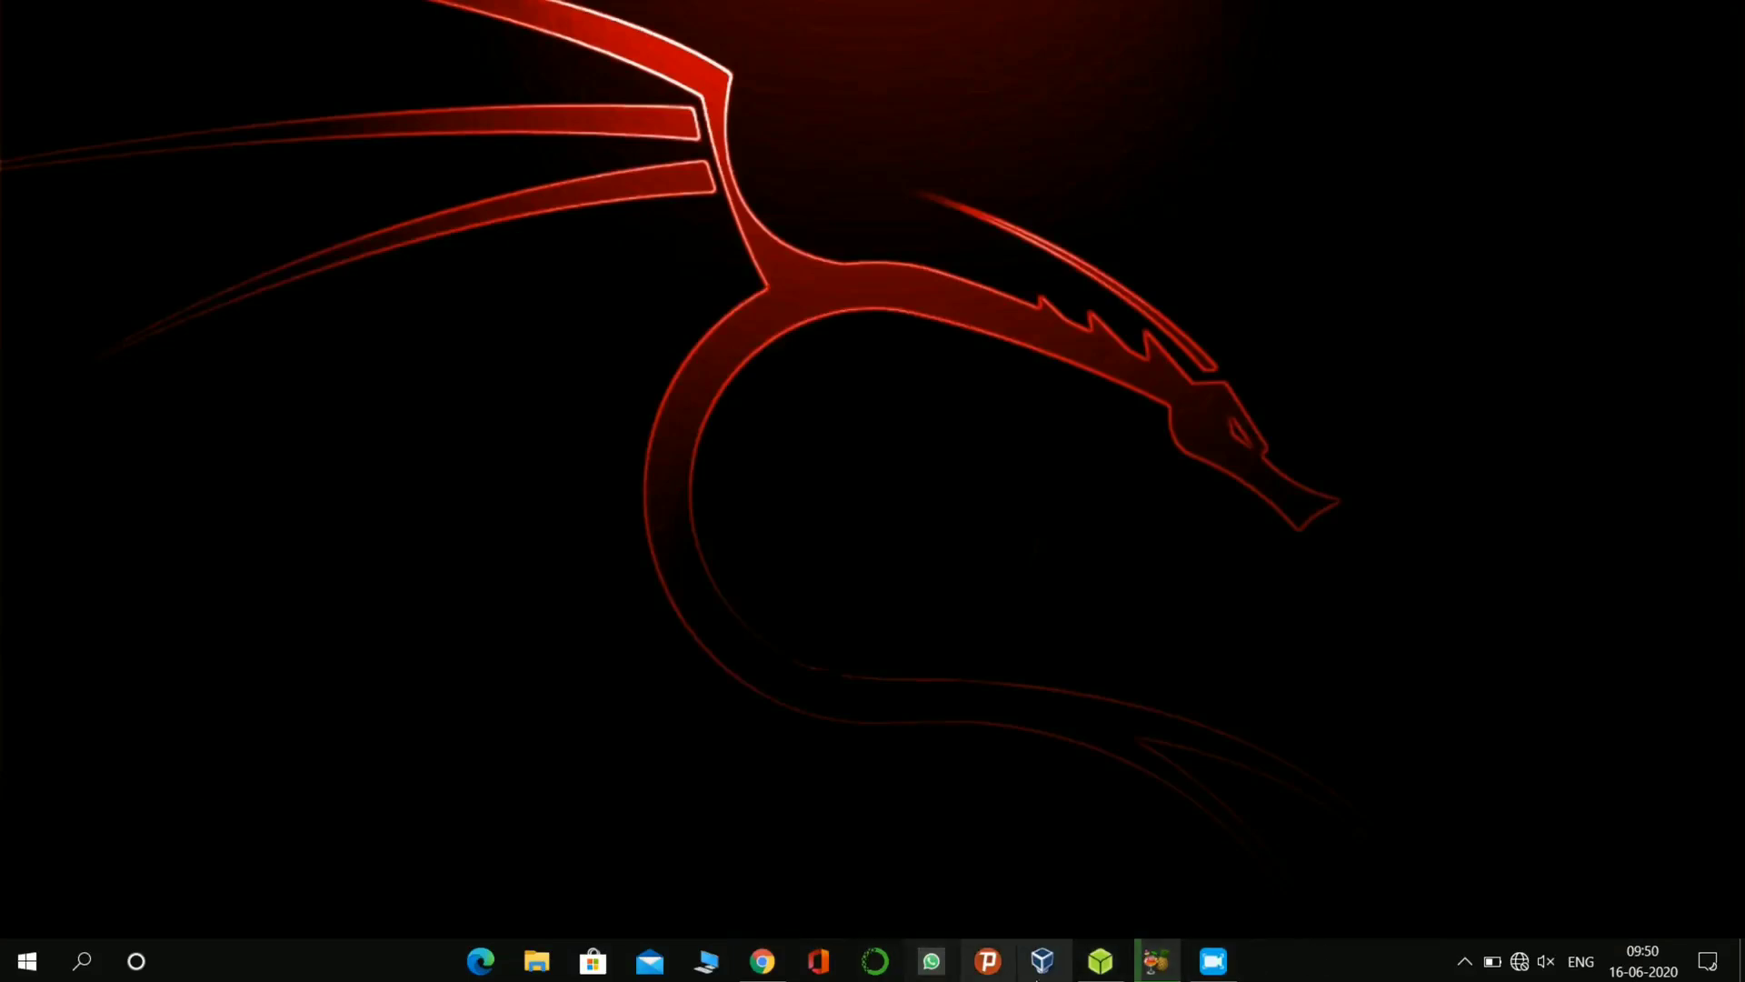
{"action": "mouse_move", "coordinate": [1084, 975]}
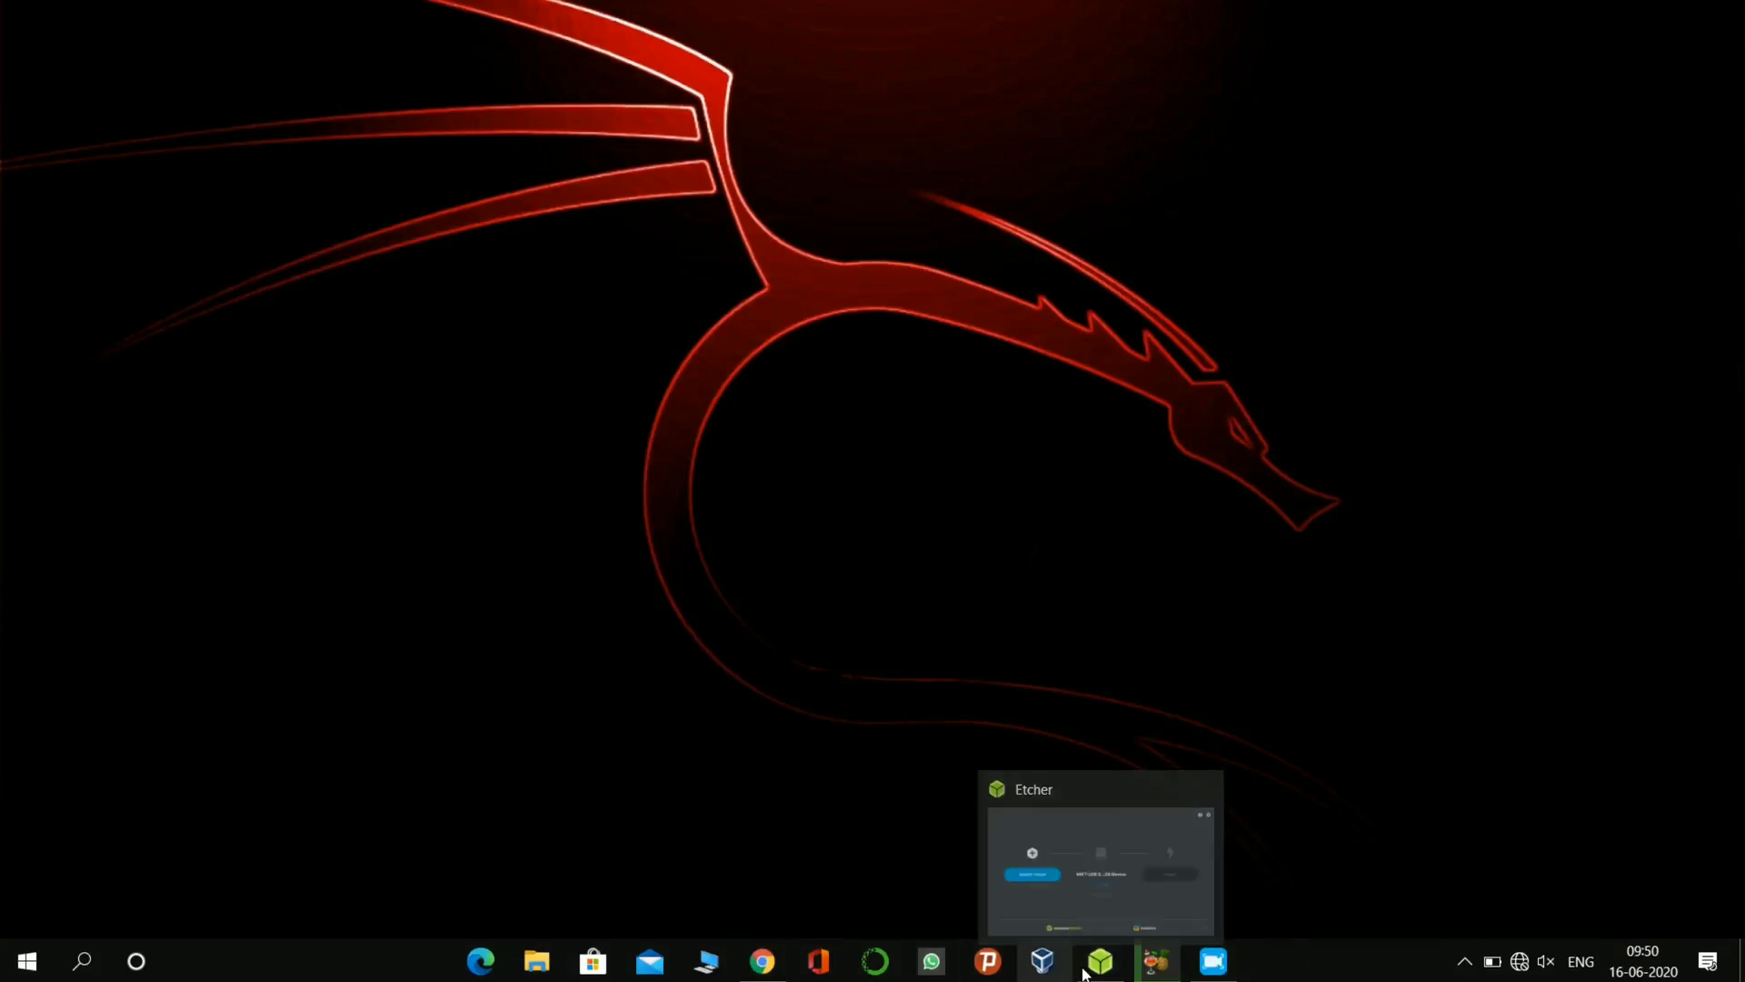
{"action": "left_click", "coordinate": [1100, 972]}
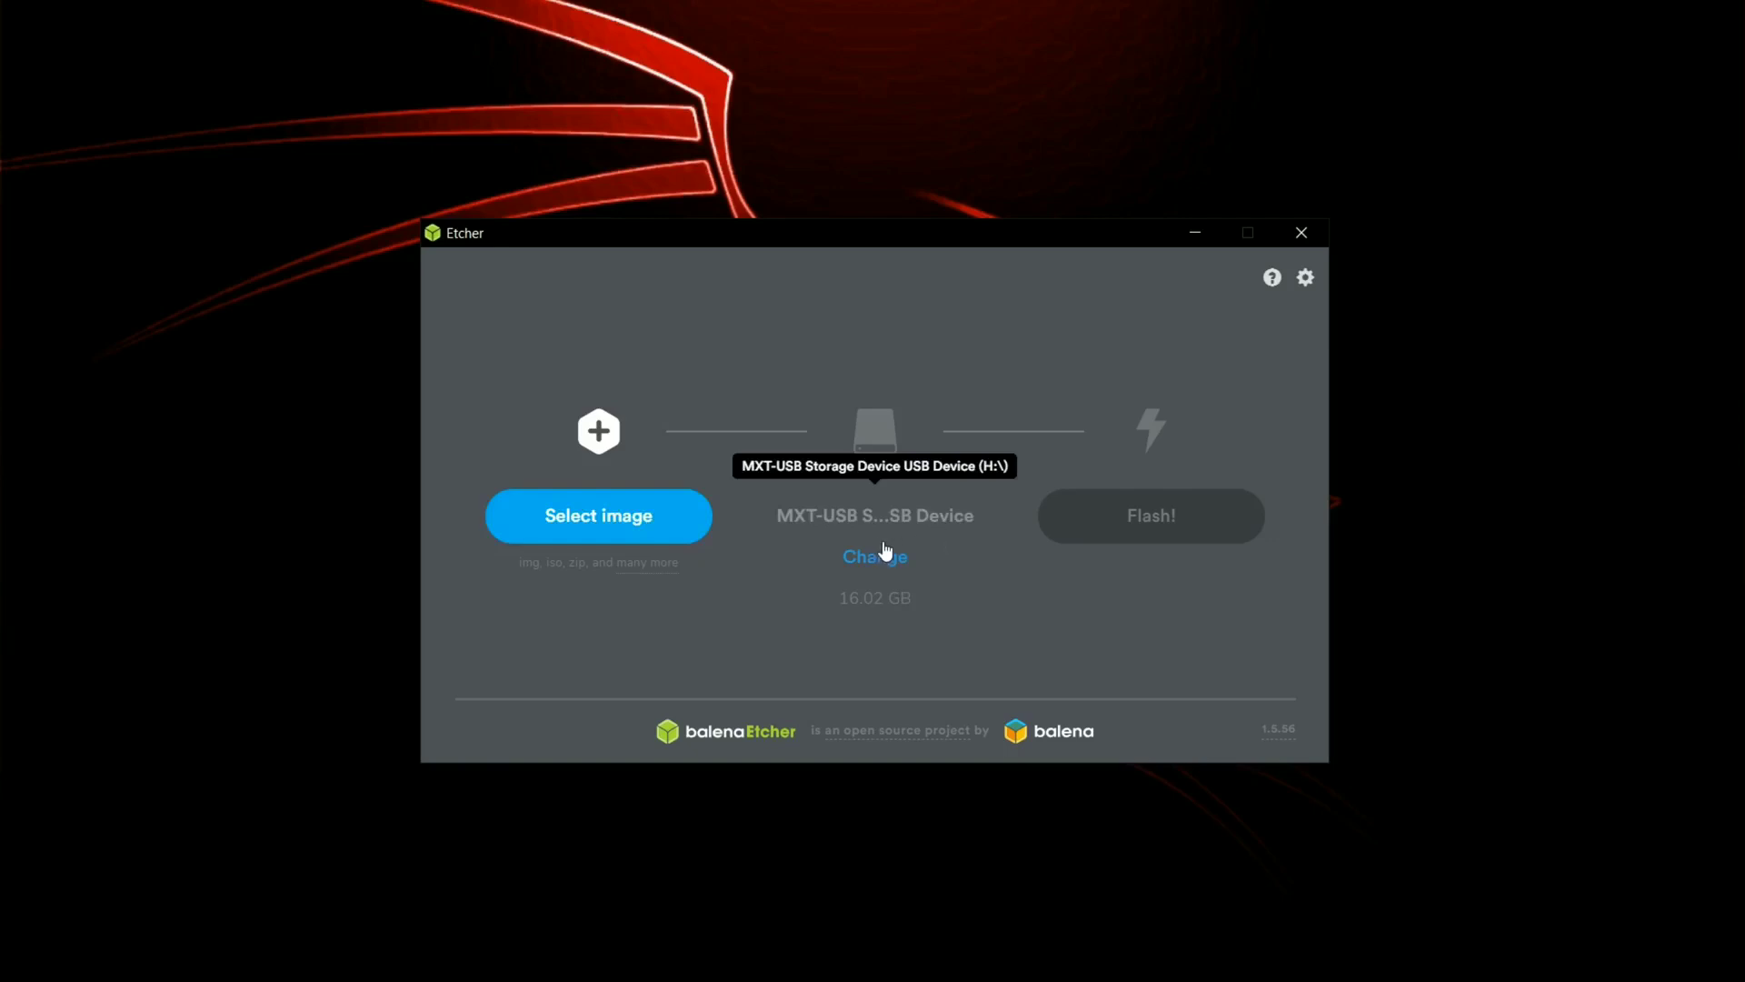
Step: Select TwisterOS.xz as the image and start flashing it to the 16.02 GB USB drive
{"action": "left_click", "coordinate": [563, 513]}
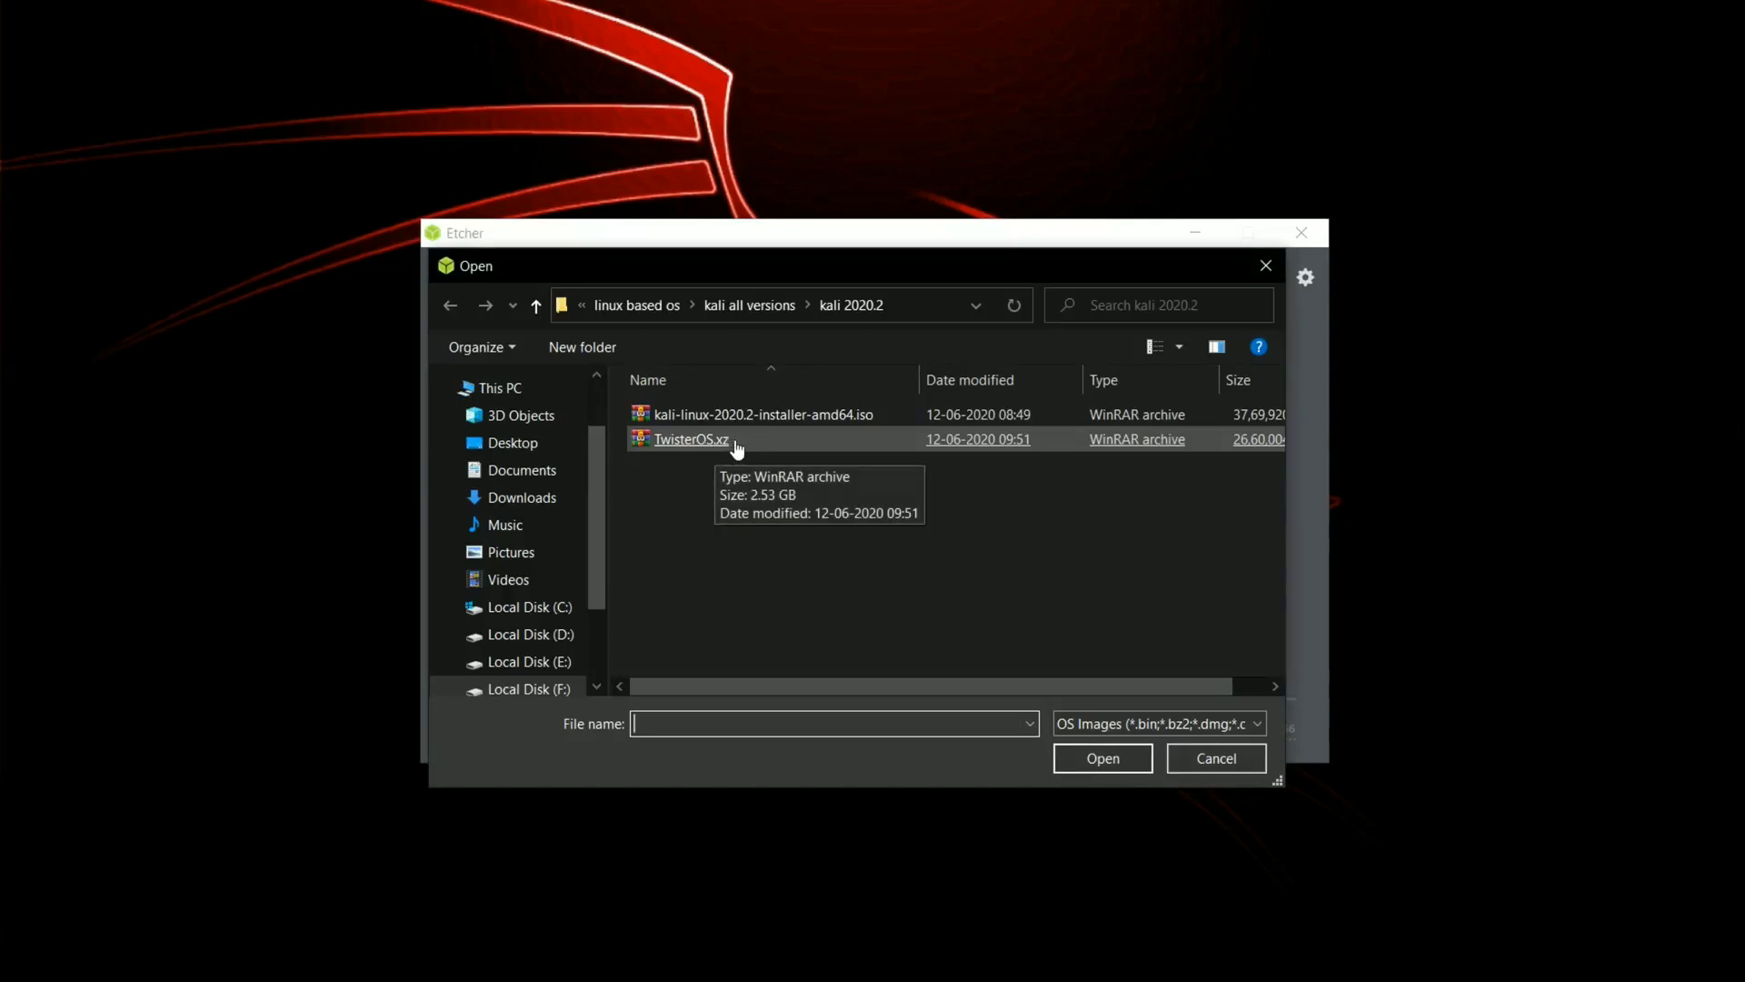
{"action": "double_click", "coordinate": [692, 440]}
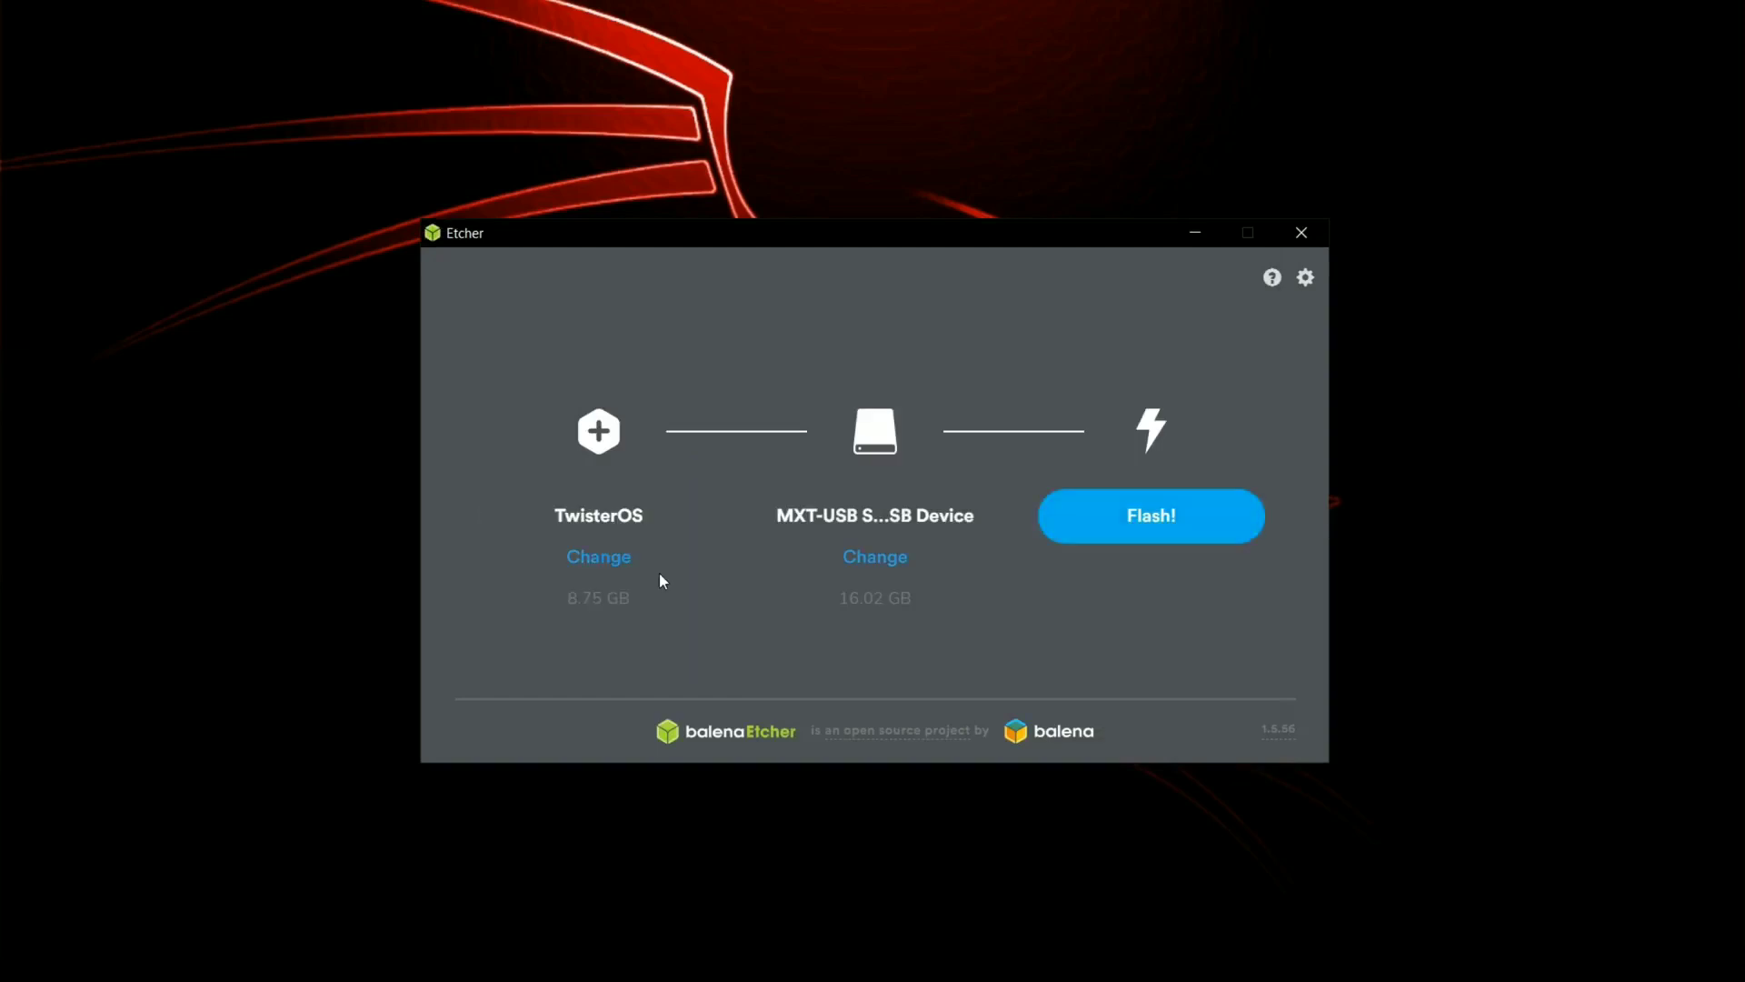
{"action": "left_click", "coordinate": [1195, 527]}
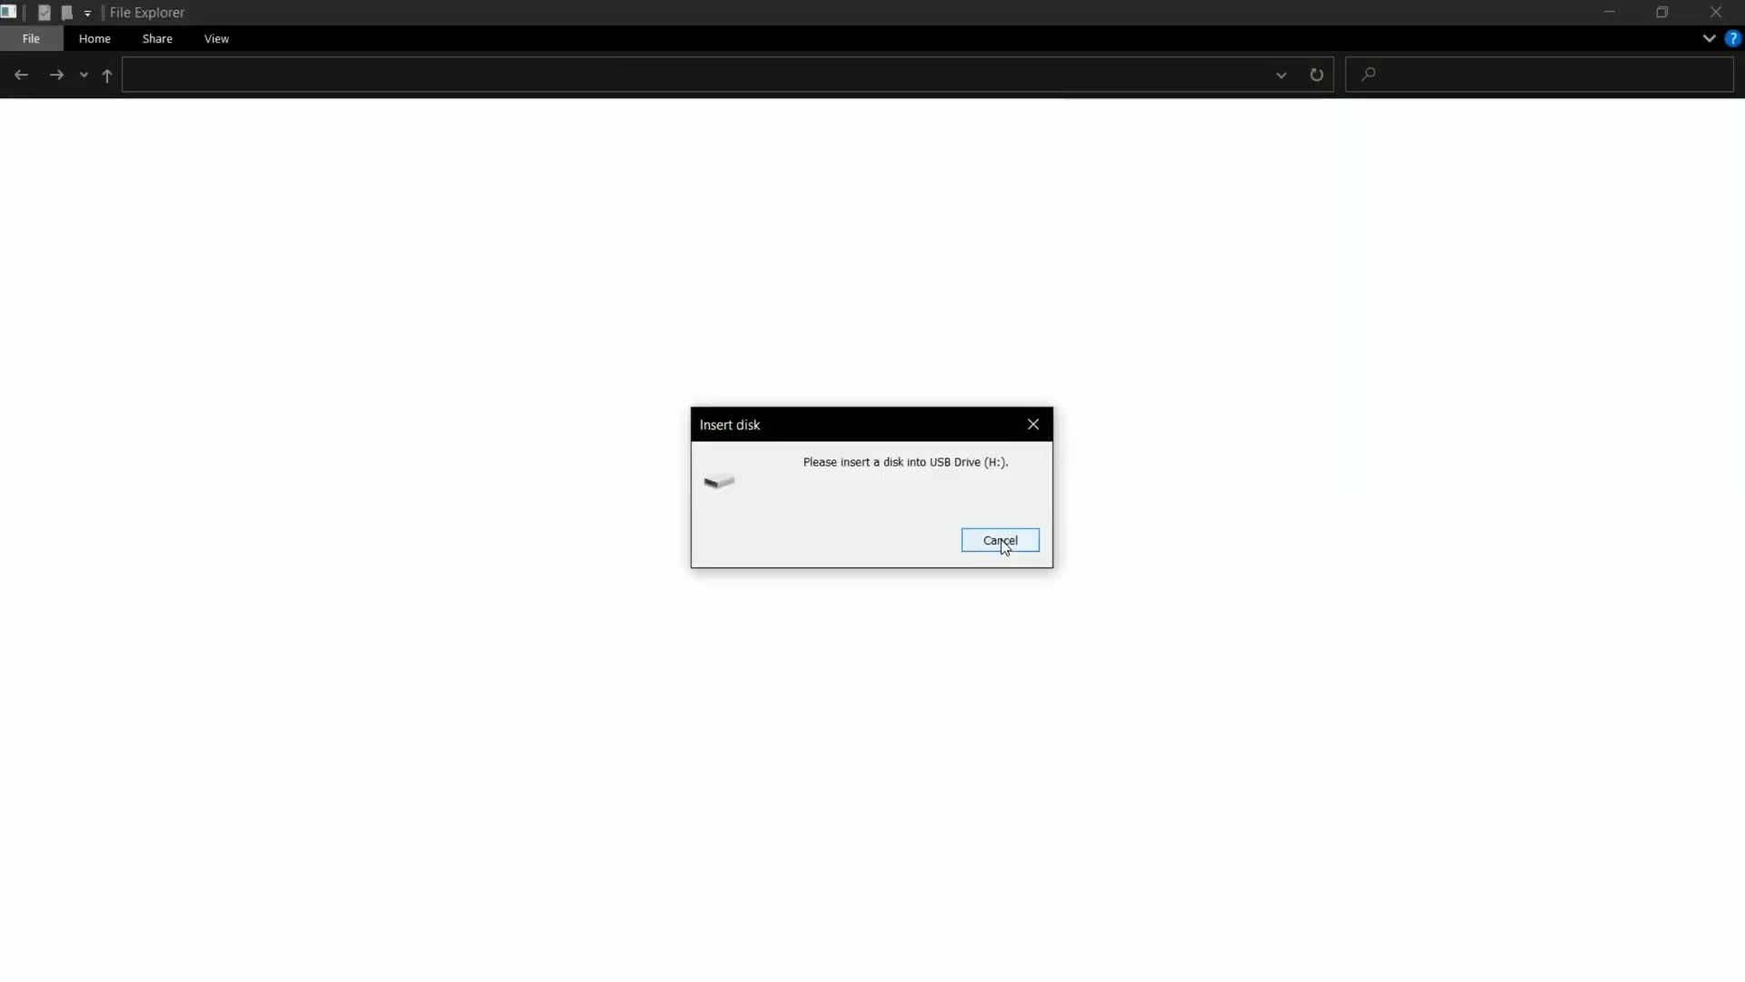
Step: Cancel the 'Insert disk' prompt for USB Drive (H:) so Etcher shows 0% Flashing
{"action": "left_click", "coordinate": [1001, 541]}
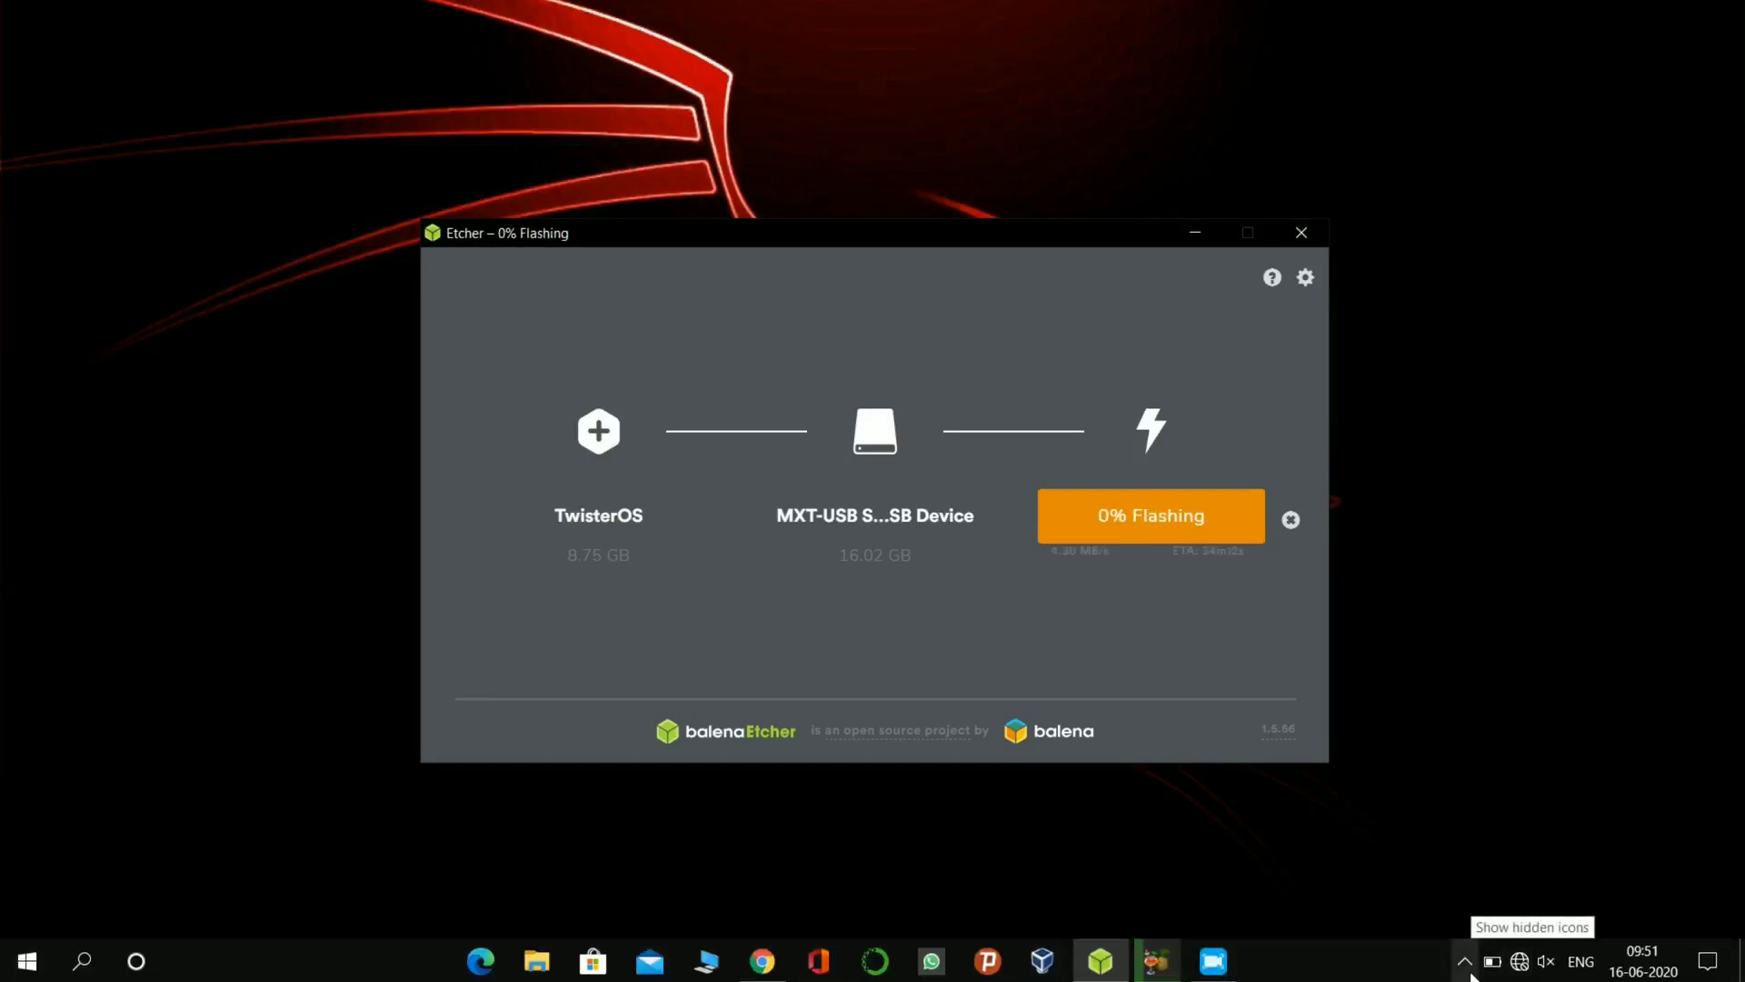
Step: Check the hidden tray icons and move the Etcher window lower left while TwisterOS writes and validates
{"action": "left_click", "coordinate": [1466, 965]}
{"action": "left_click", "coordinate": [1466, 965]}
{"action": "double_click", "coordinate": [1466, 965]}
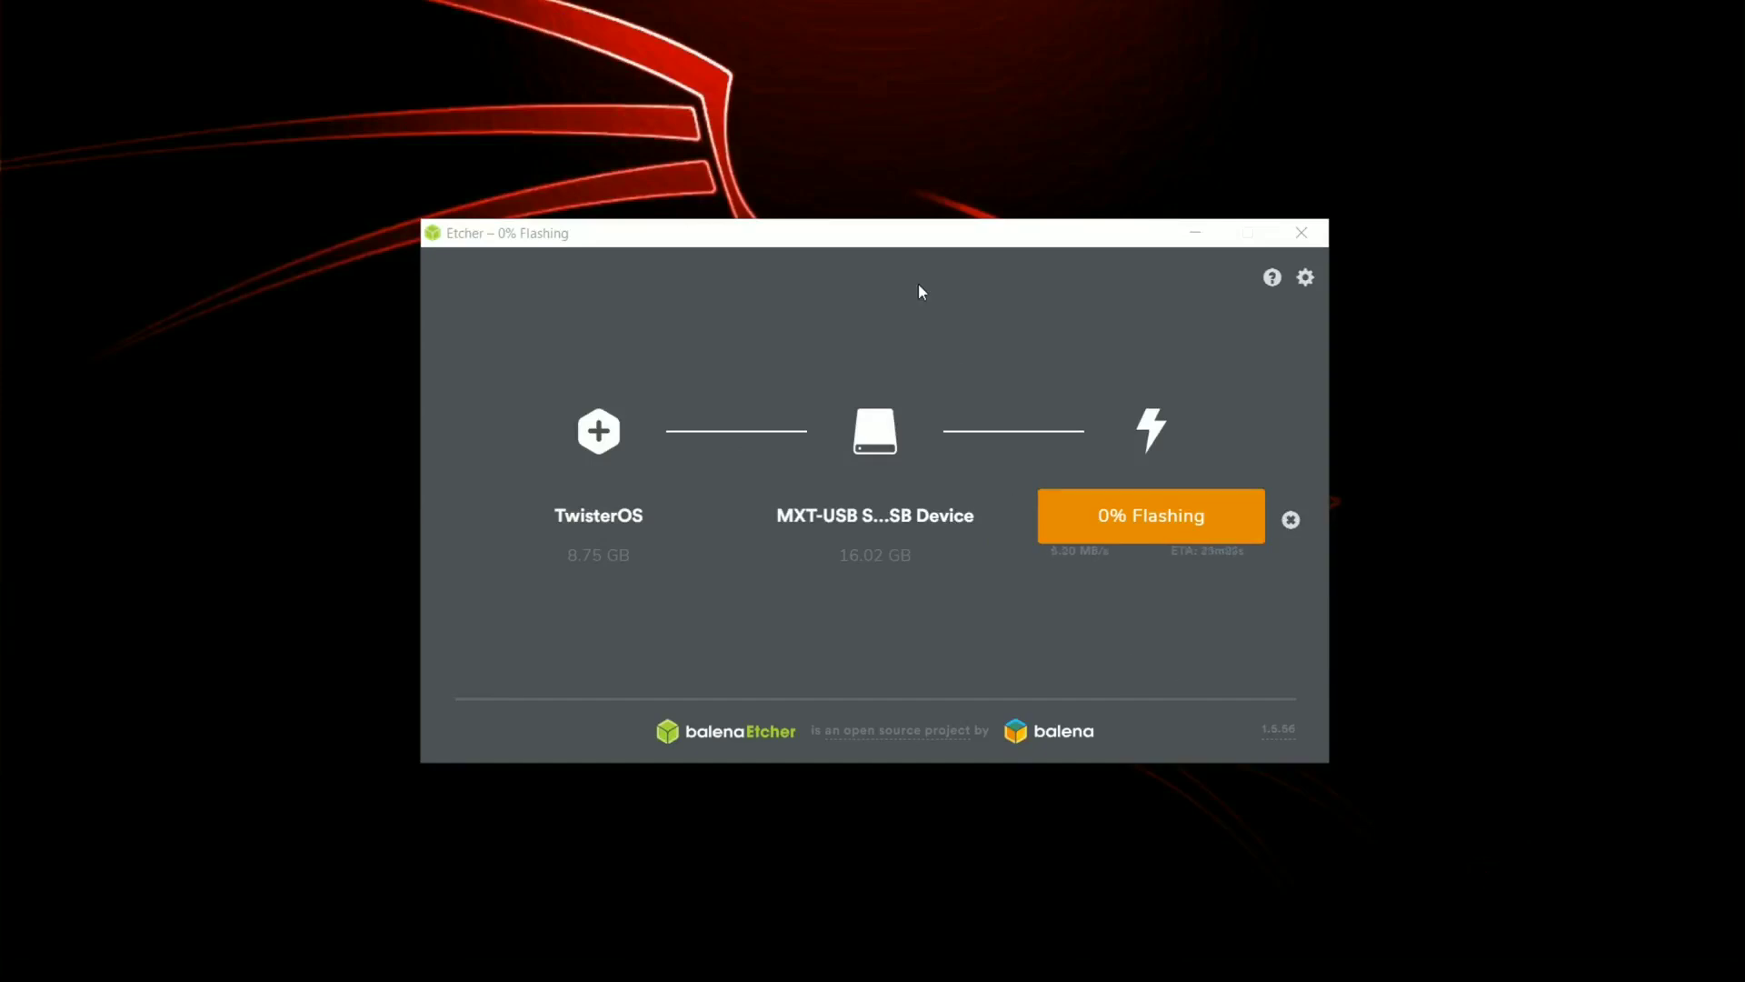
{"action": "left_click_drag", "start_coordinate": [912, 243], "coordinate": [666, 394]}
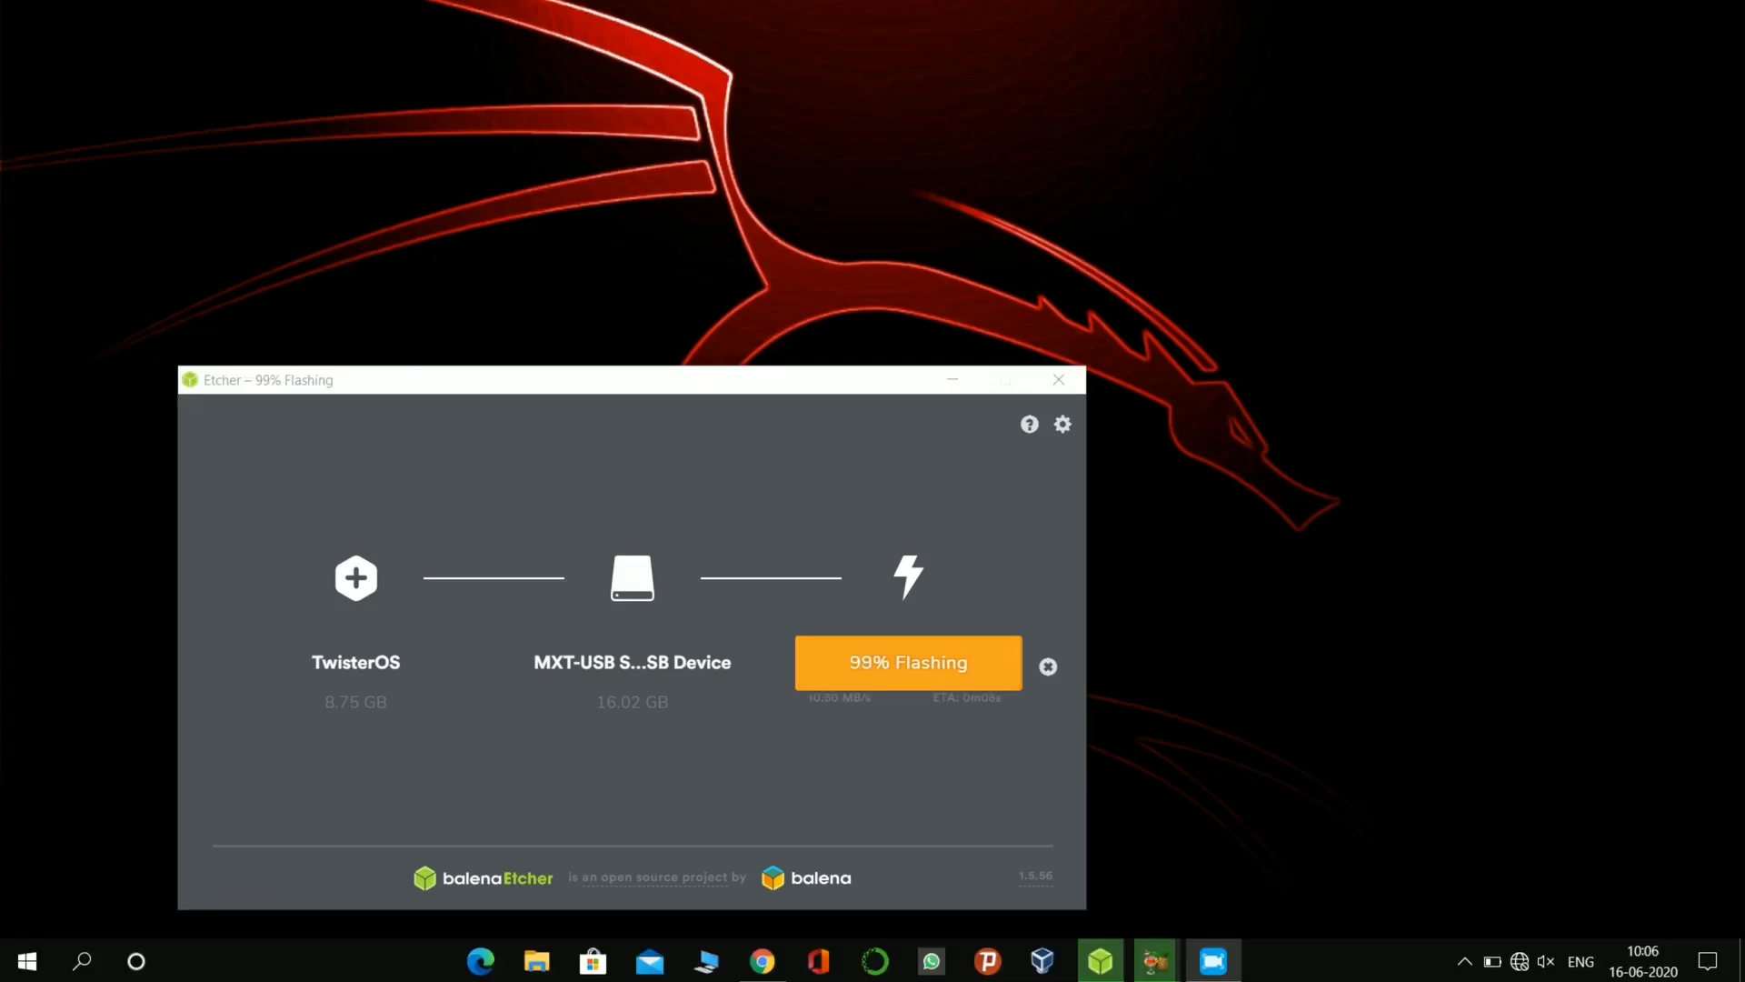
{"action": "left_click", "coordinate": [1465, 962]}
{"action": "left_click", "coordinate": [1466, 963]}
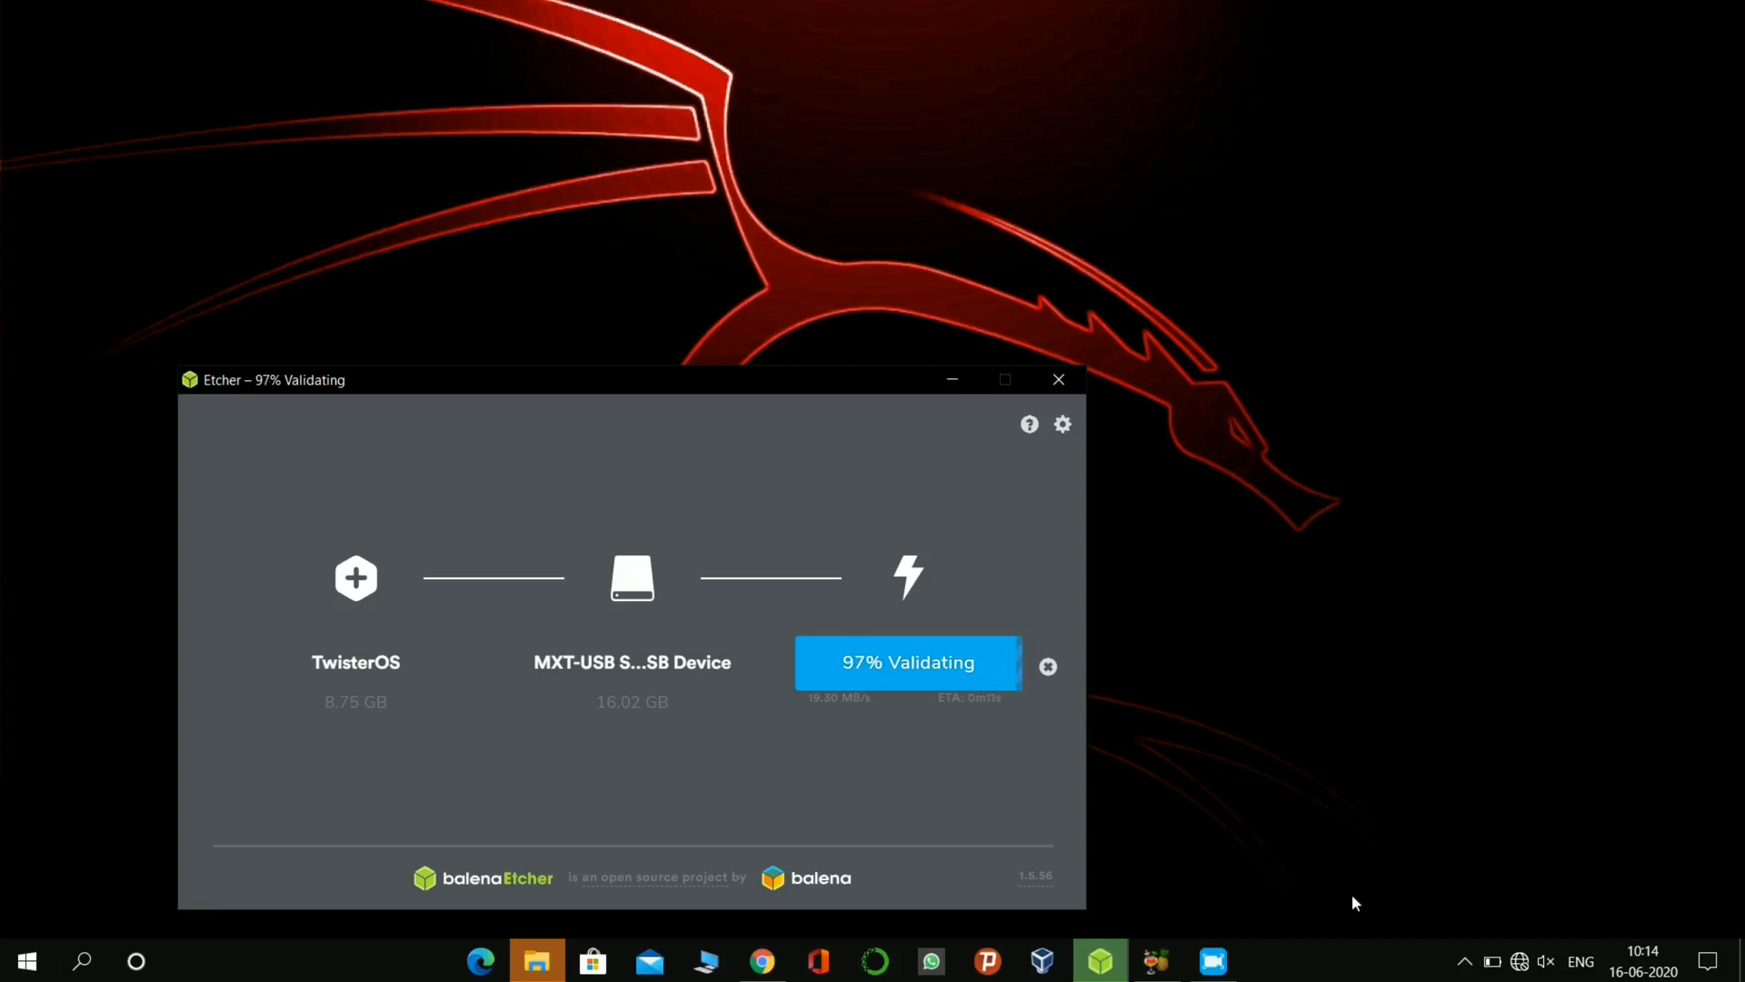
Step: Refocus Etcher until it reports Flash Complete for TwisterOS on 1 device, then close it
{"action": "left_click", "coordinate": [1464, 961]}
{"action": "left_click", "coordinate": [1464, 961]}
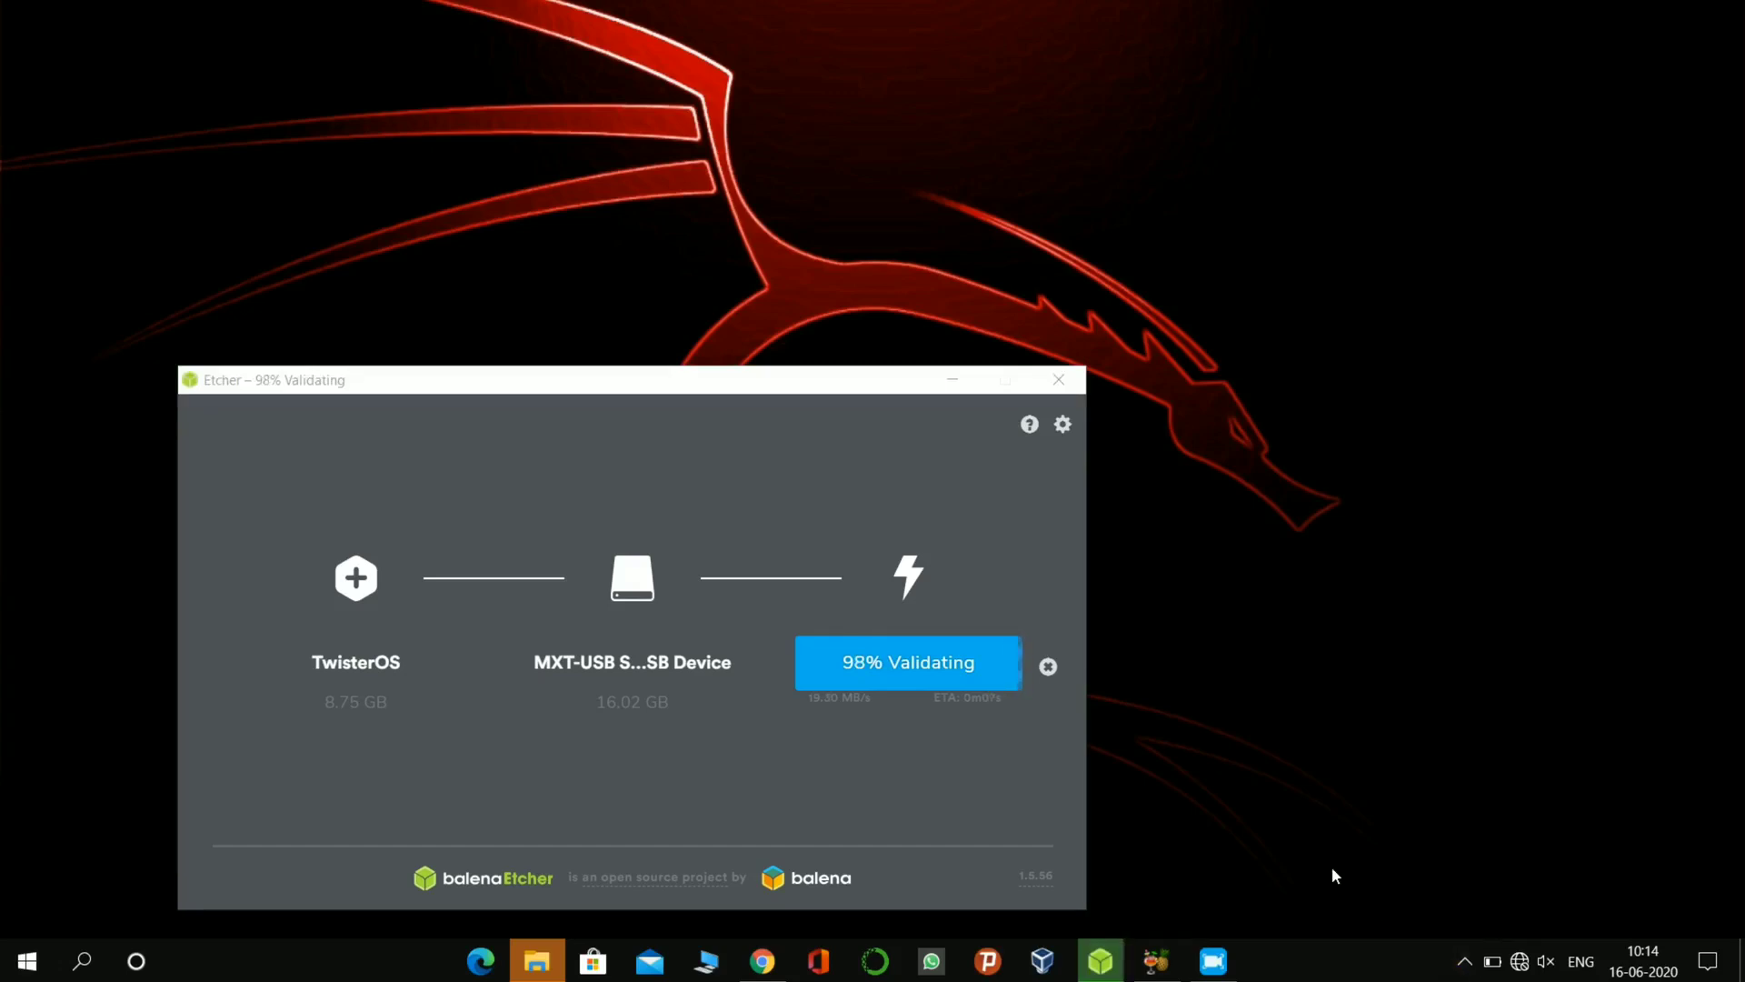
{"action": "left_click", "coordinate": [479, 379]}
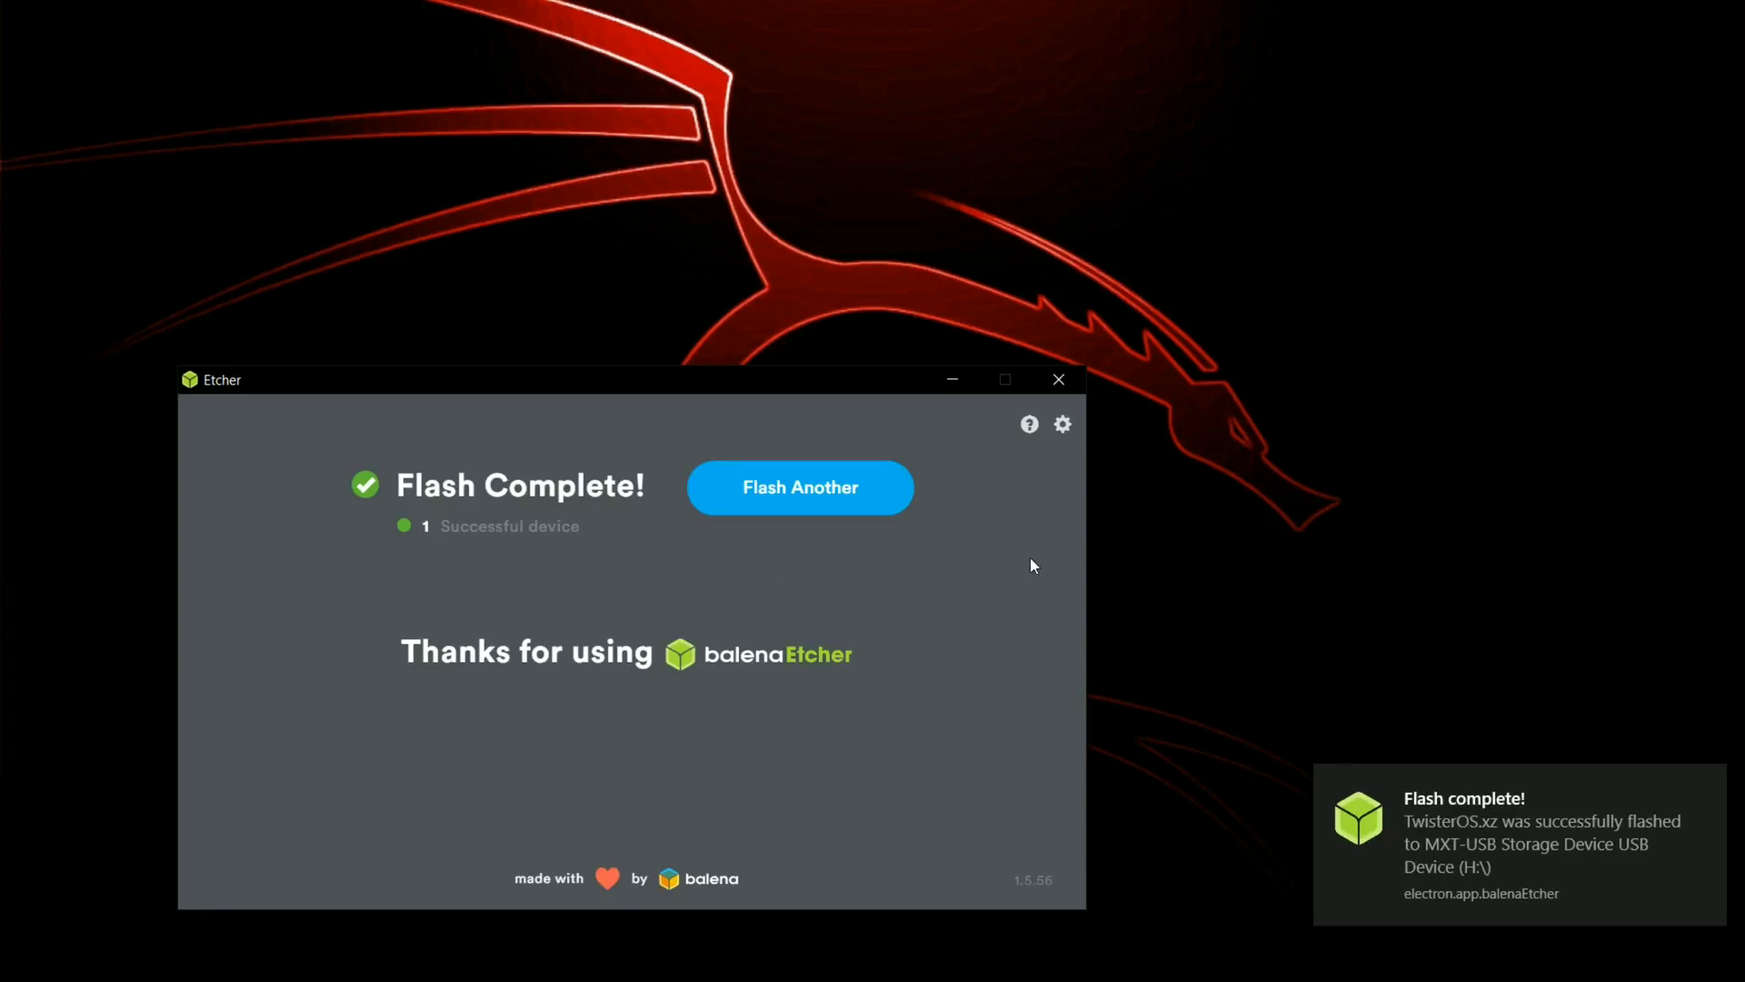
{"action": "left_click", "coordinate": [1058, 381]}
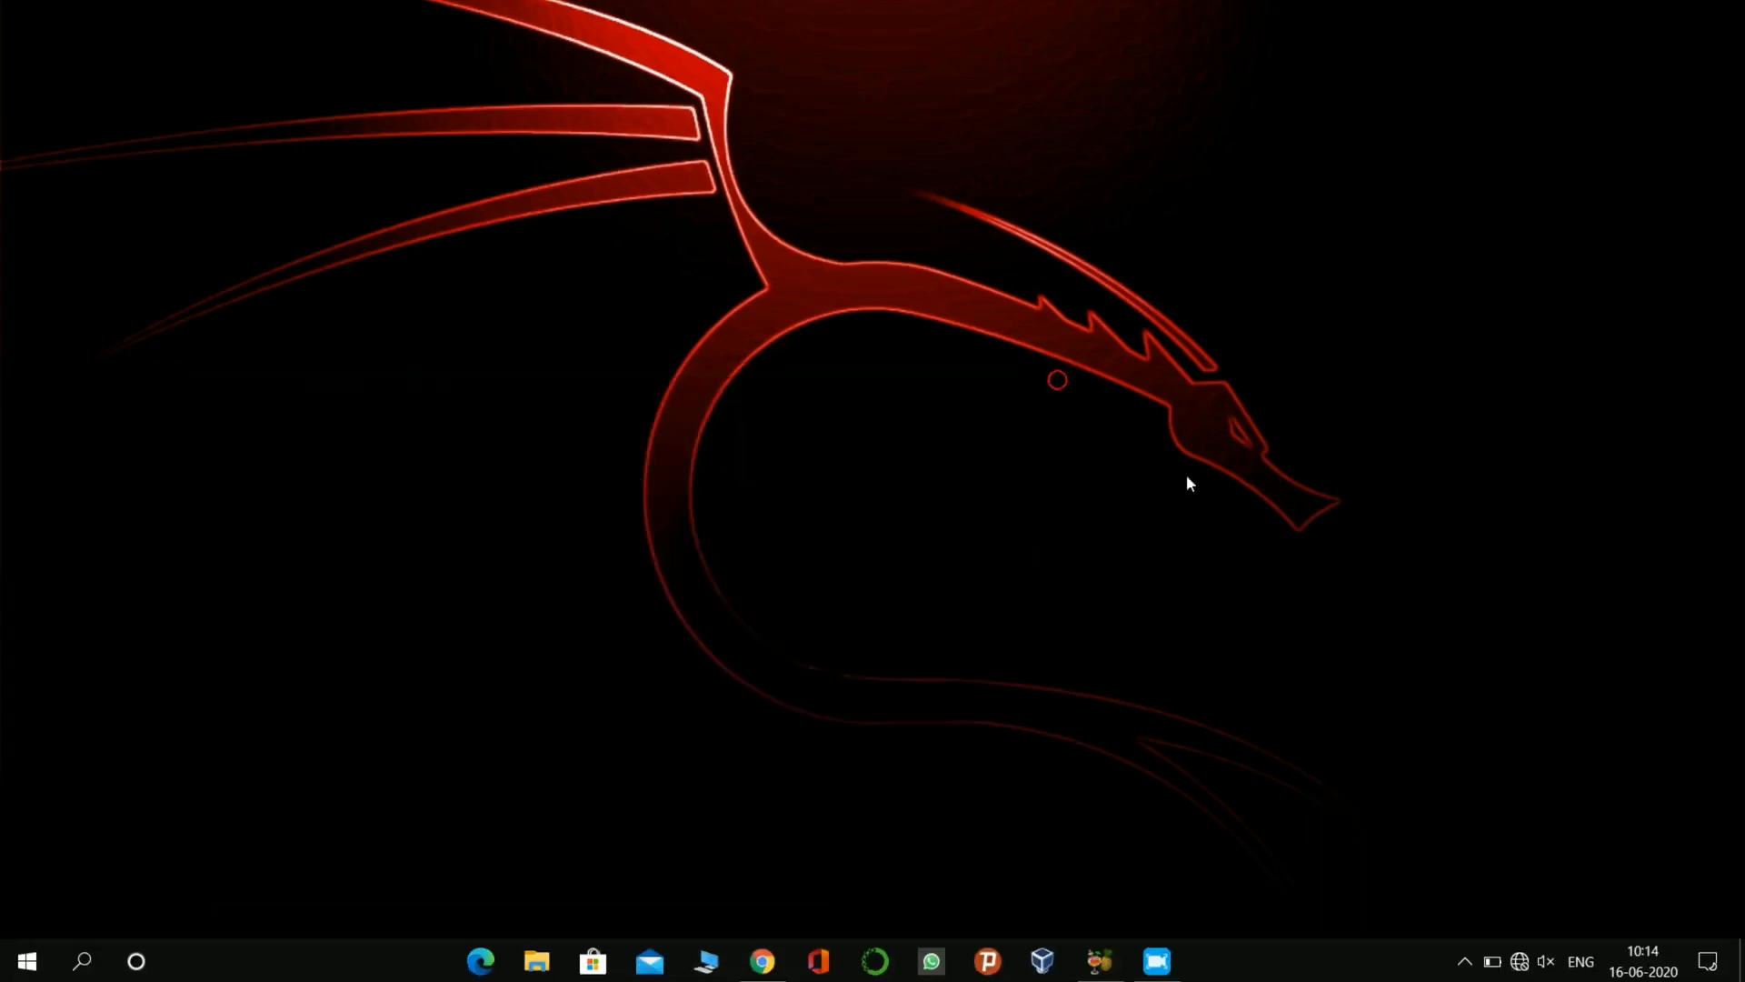